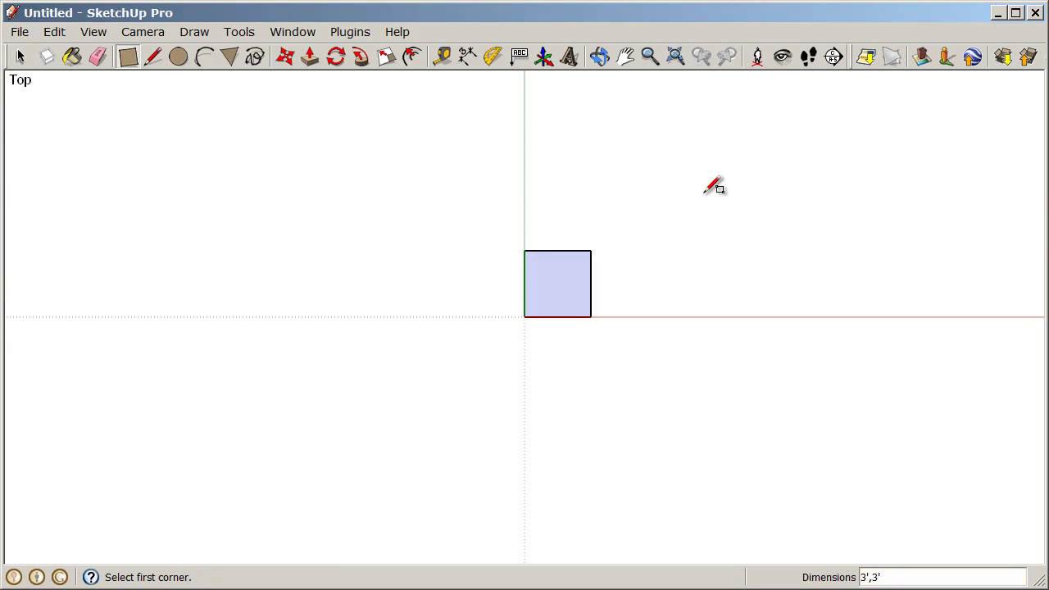
Move the square from the origin about 22' 11" to the upper-left area of the drawing
left_click(285, 60)
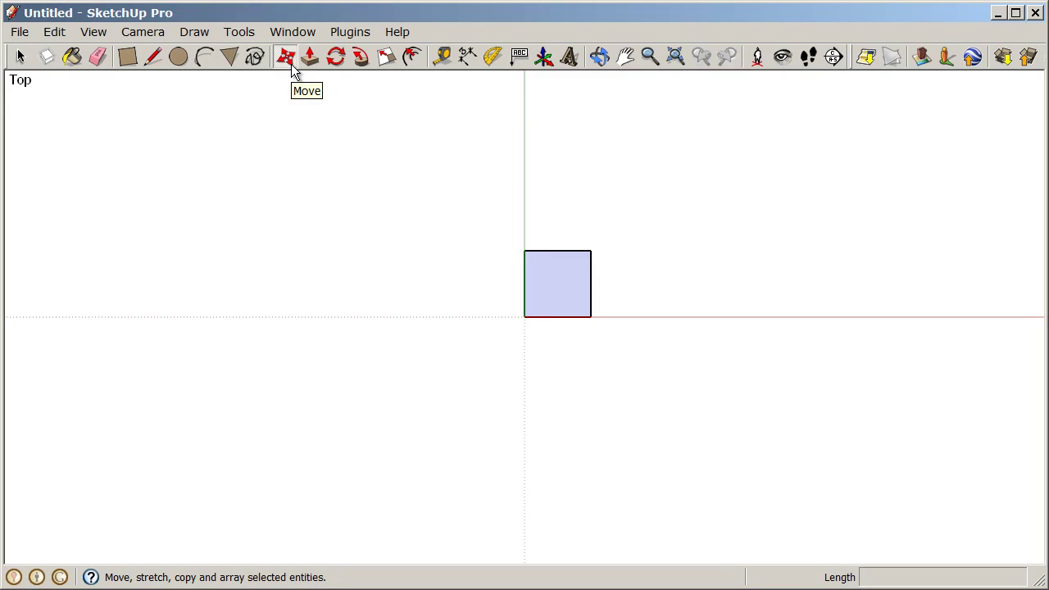
left_click(553, 284)
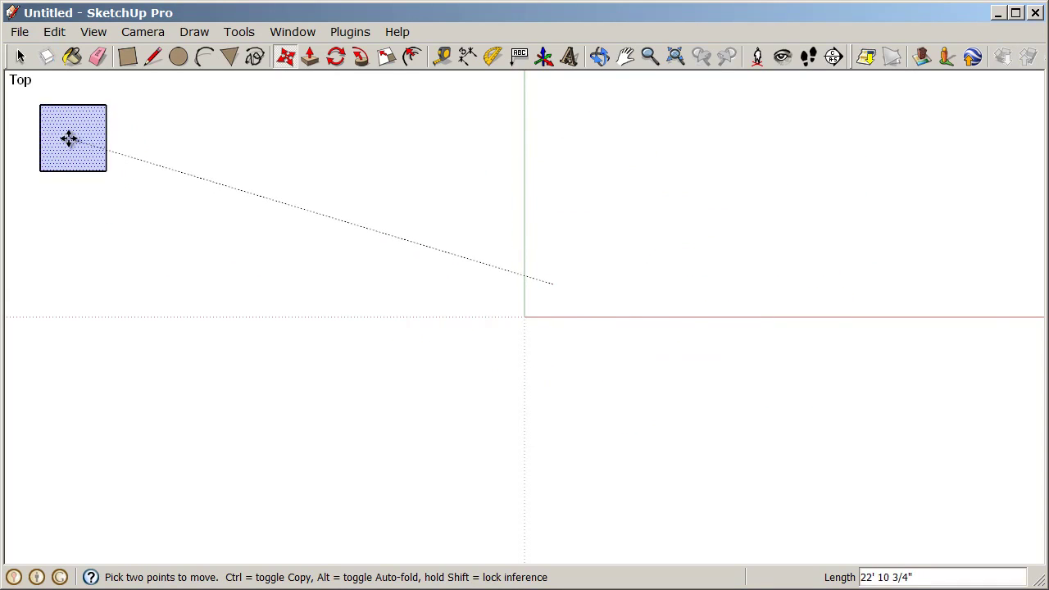
left_click(69, 138)
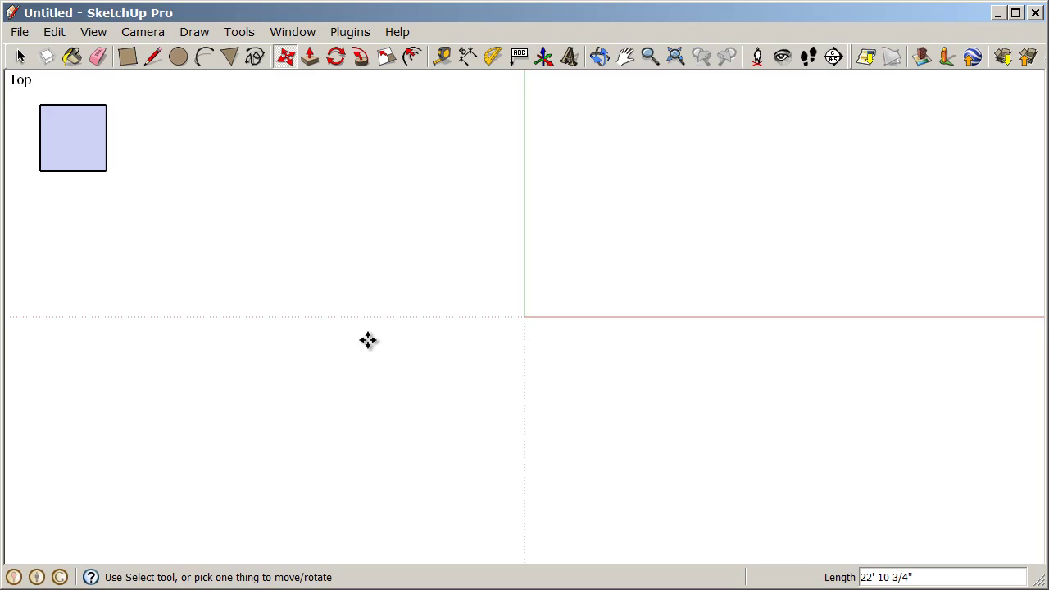
Copy the square 5' along the red axis
left_click(76, 142)
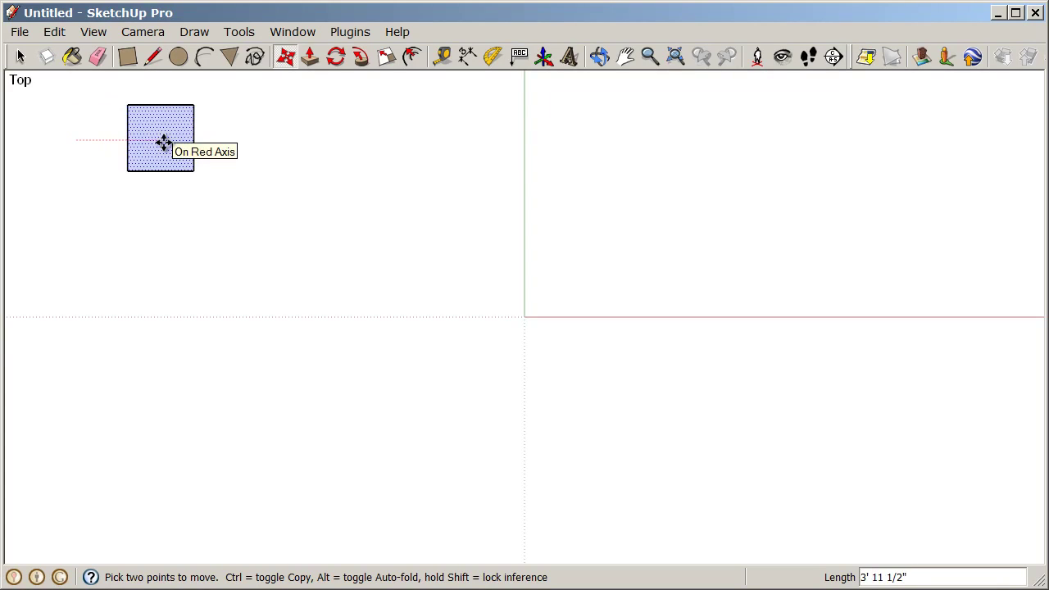
key("ctrl")
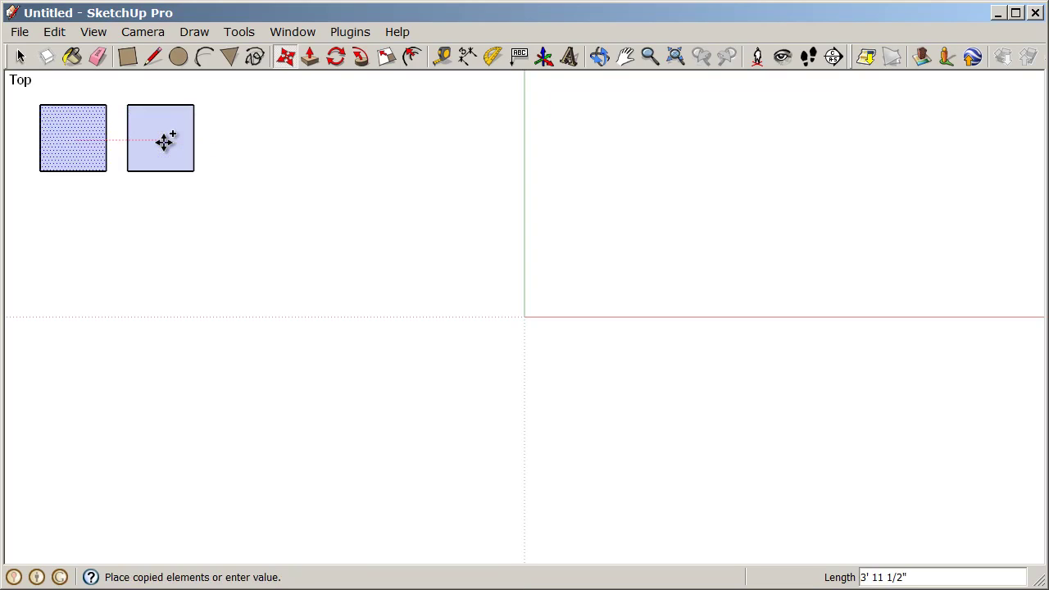
type("5")
key("Return")
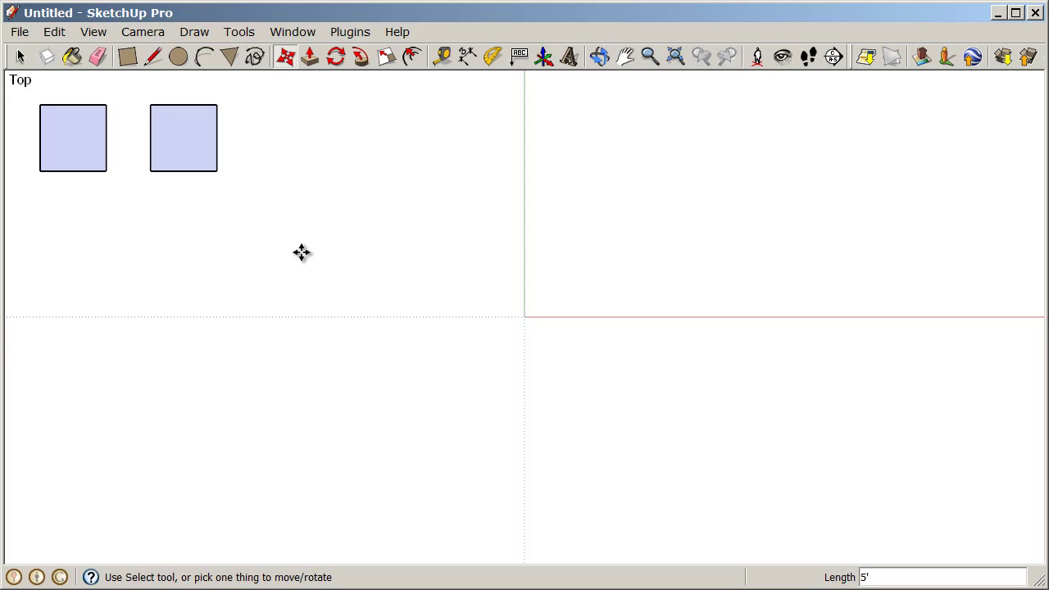
Copy the second square 5' along the red axis and repeat it as a 5x array
left_click(190, 143)
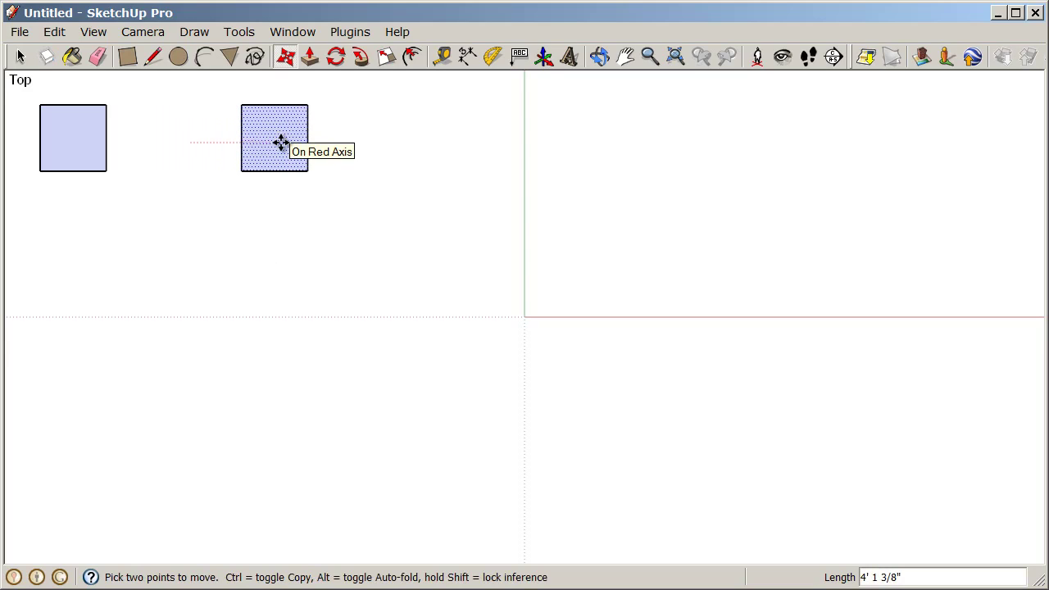
key("ctrl")
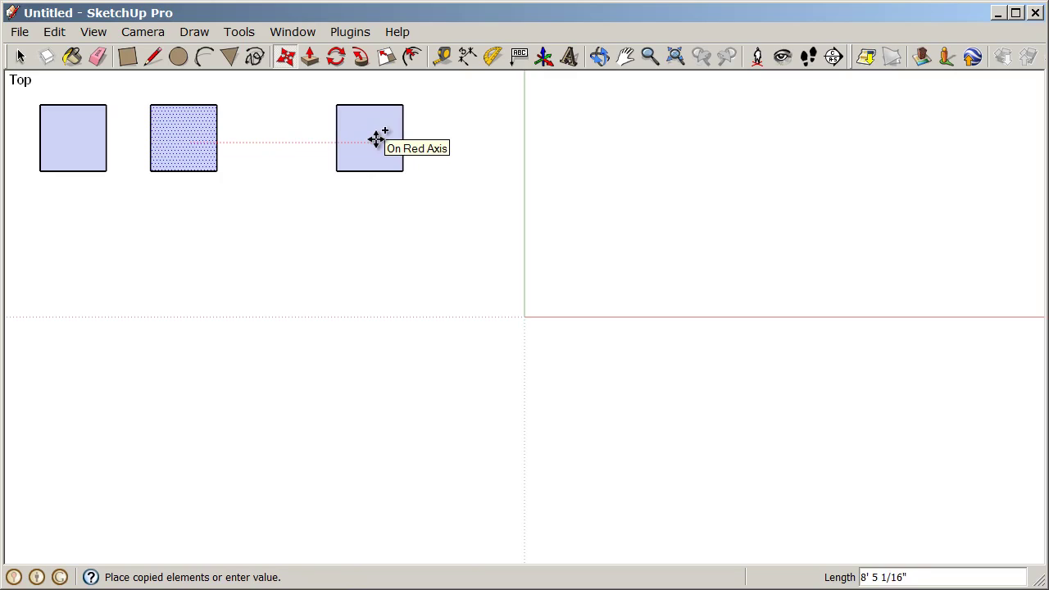
type("5")
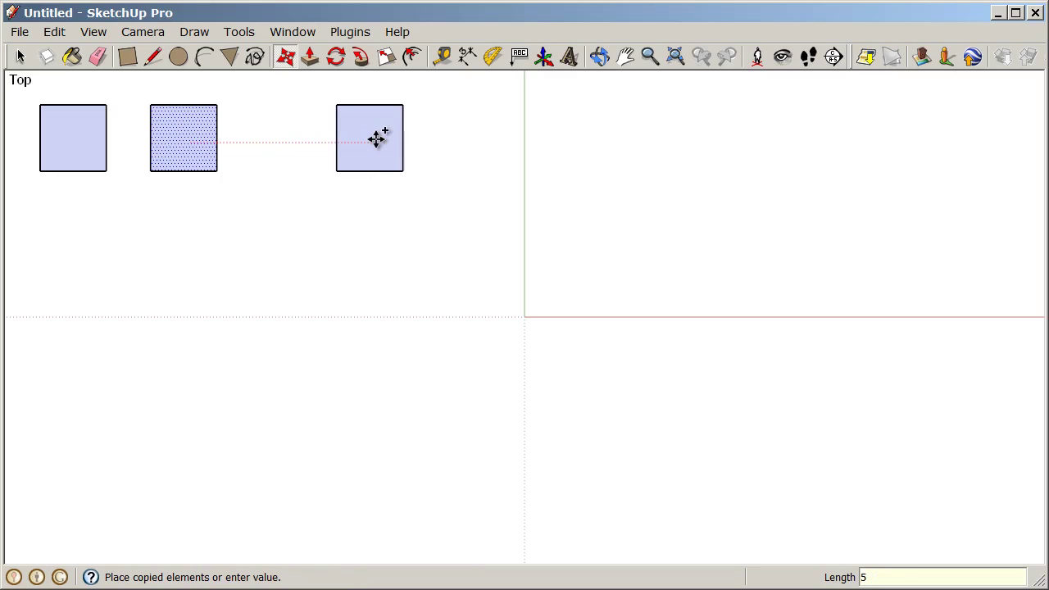
key("Return")
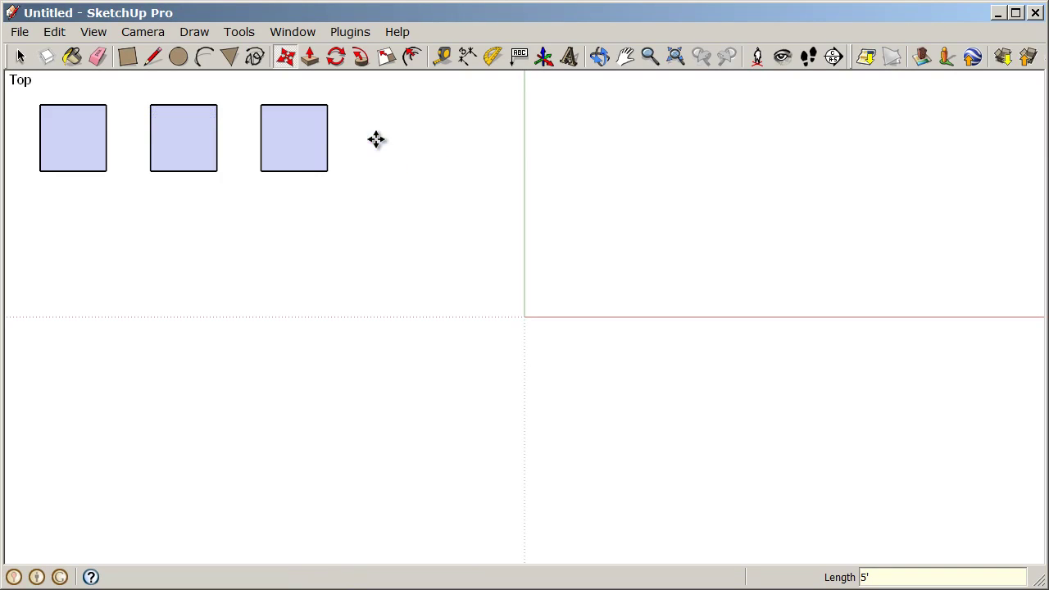
type("5x")
key("Return")
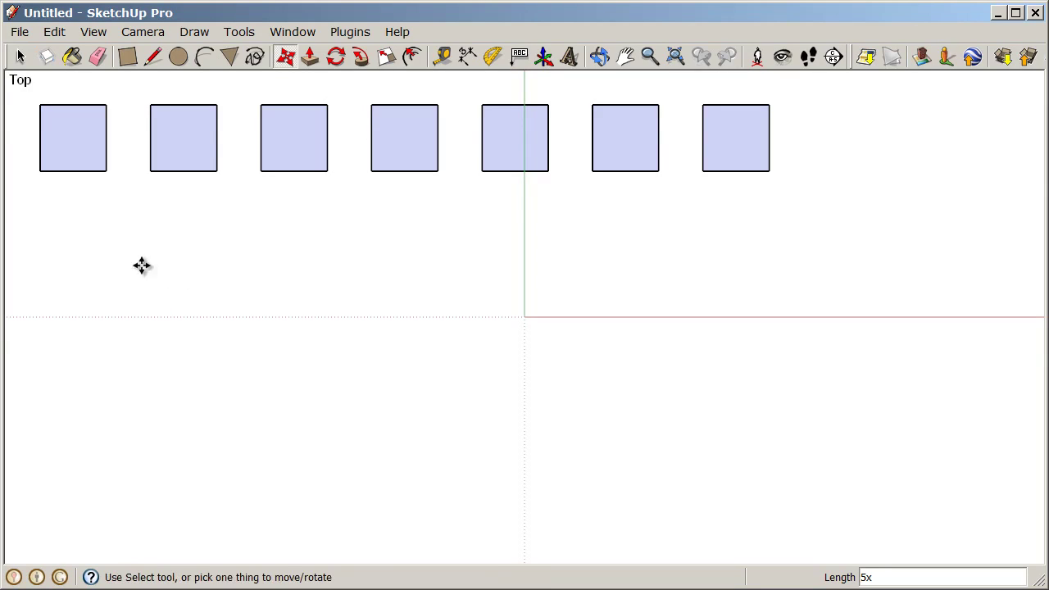
Copy the first square of the row about 5' 10" down along the green axis to start a second row
left_click(77, 141)
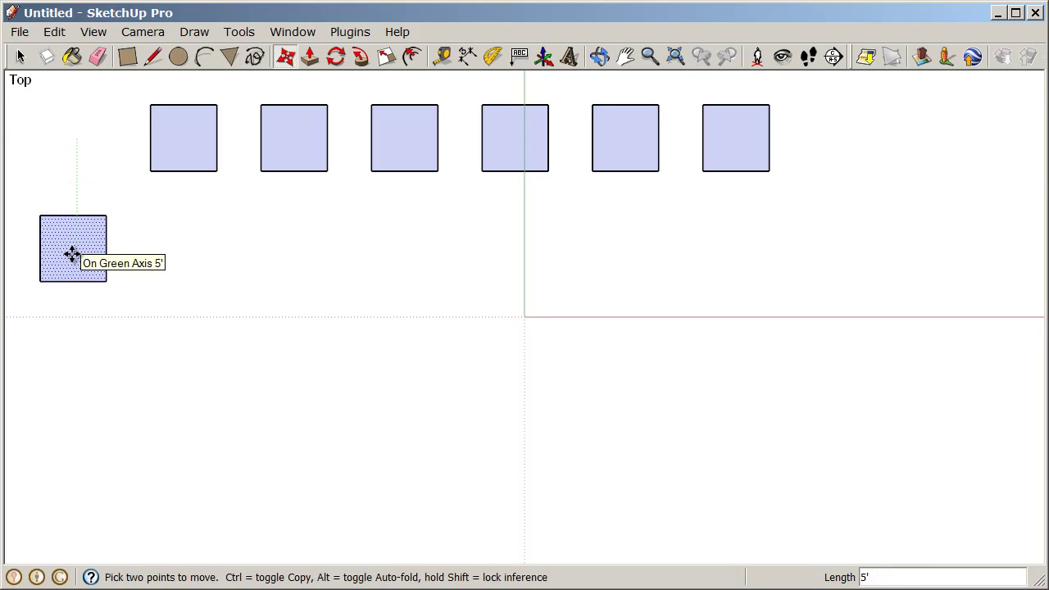
key("ctrl")
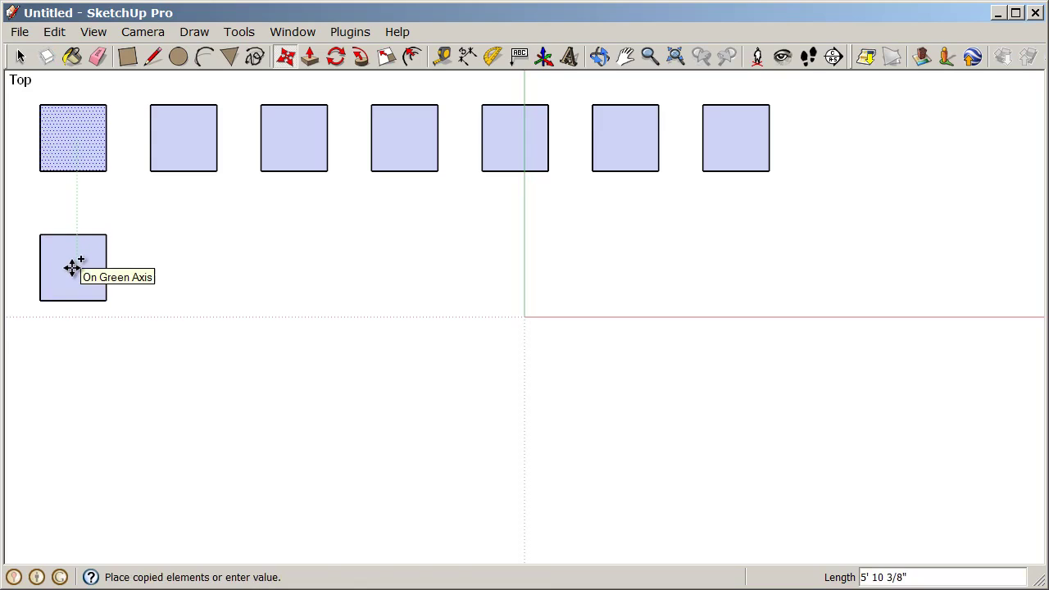
left_click(72, 268)
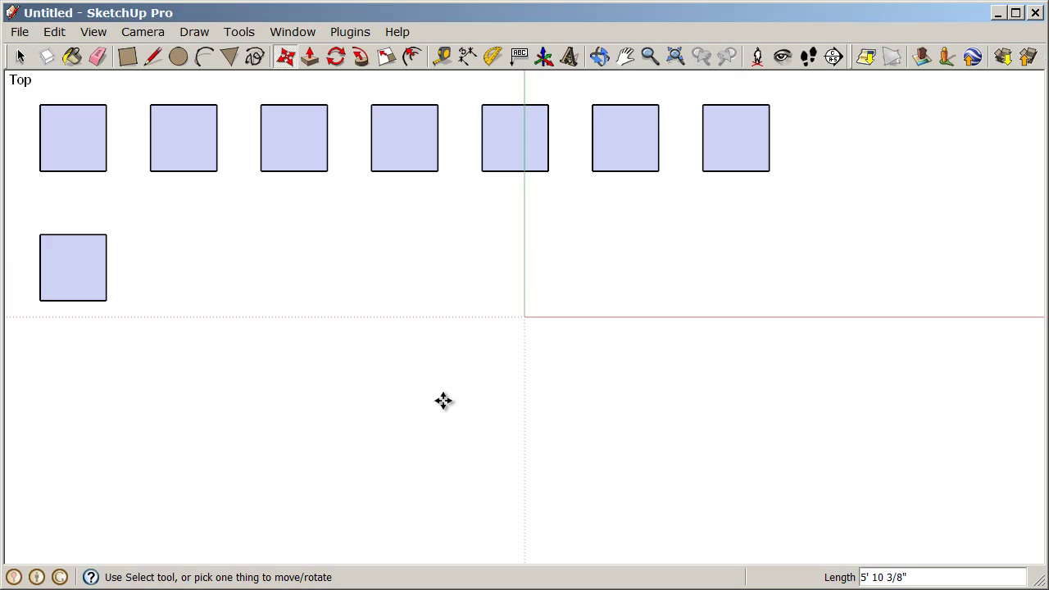
Copy the lower square about 40' 4" along the red axis and divide the distance into 8 equal spaces with copies
left_click(73, 268)
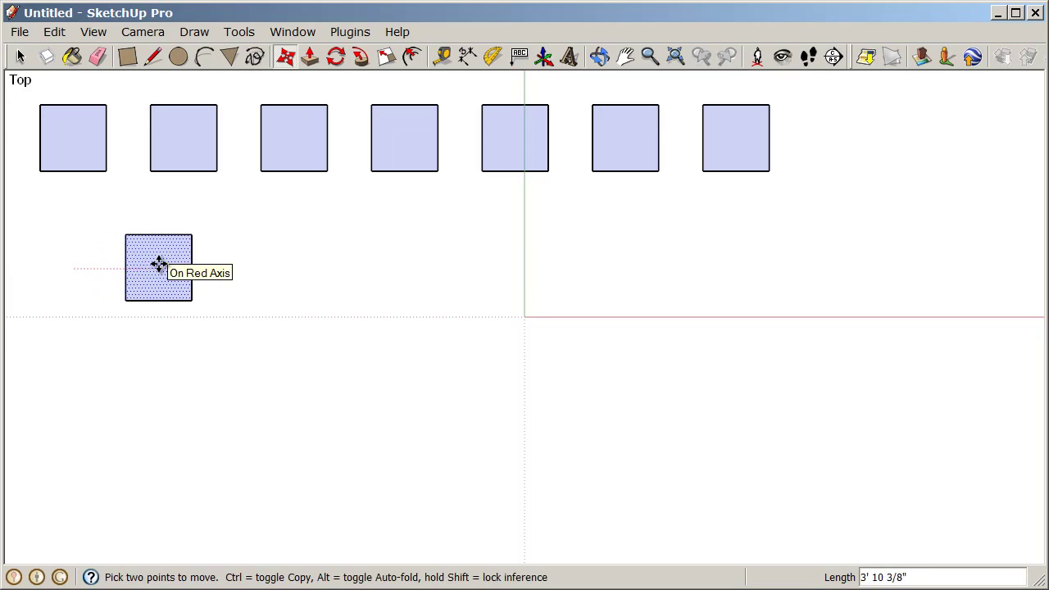
key("ctrl")
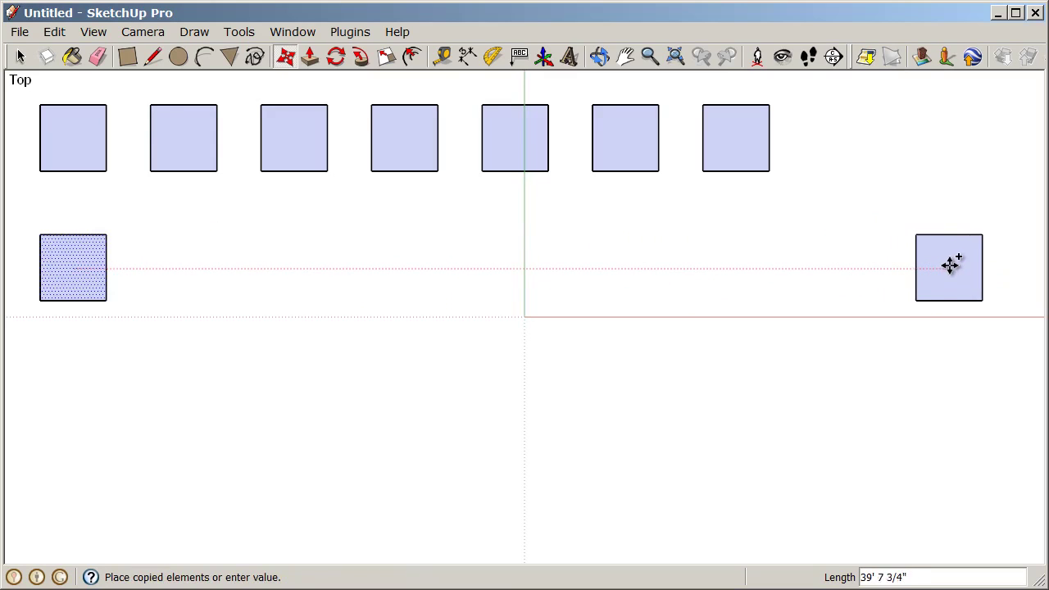
left_click(964, 268)
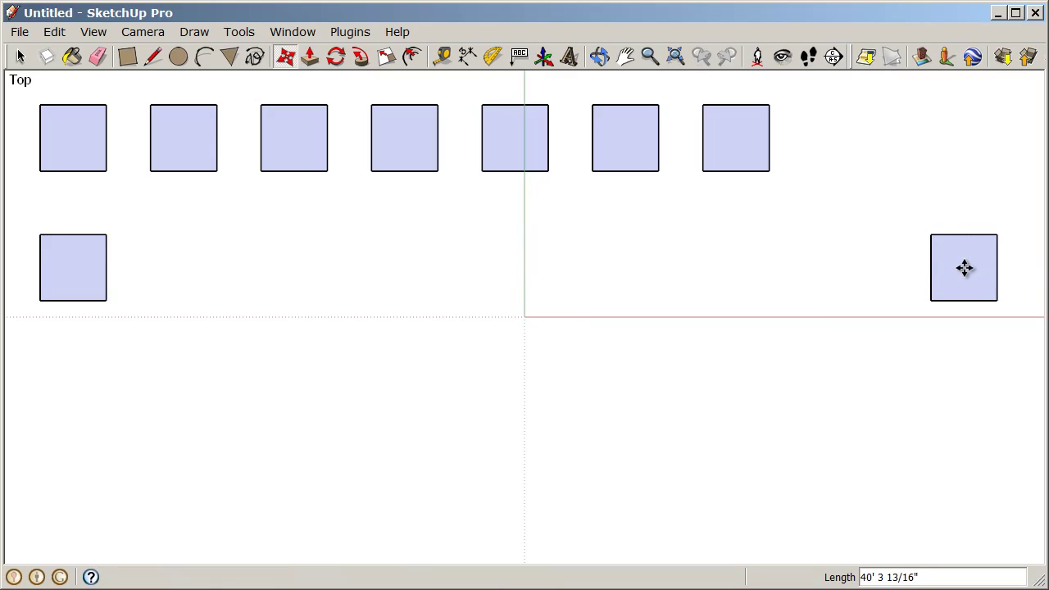
type("8/")
key("Return")
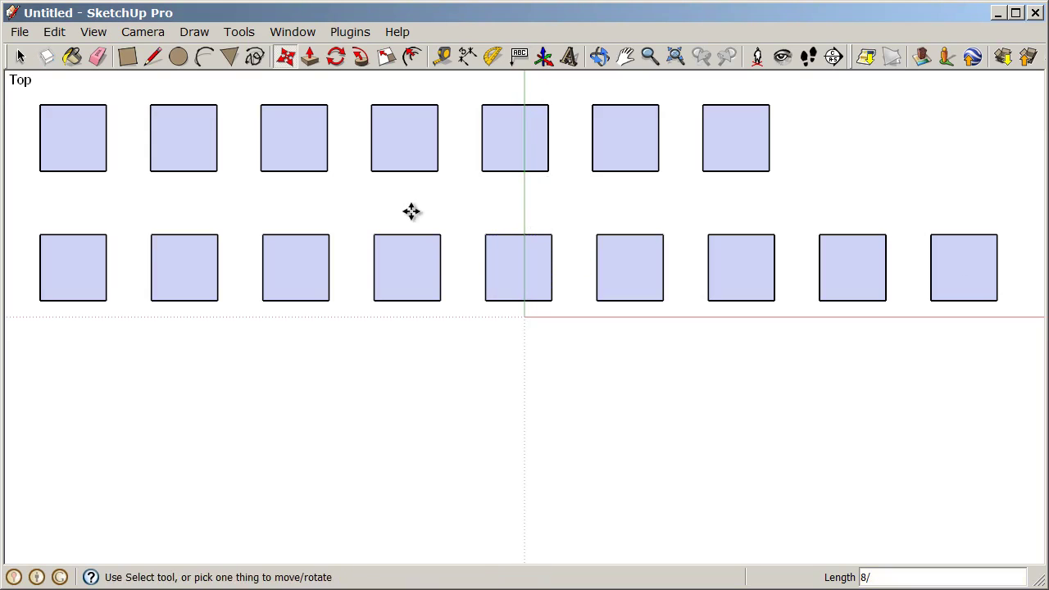
Rotate the fourth square of the lower row 45 degrees about a point near its center
left_click(339, 59)
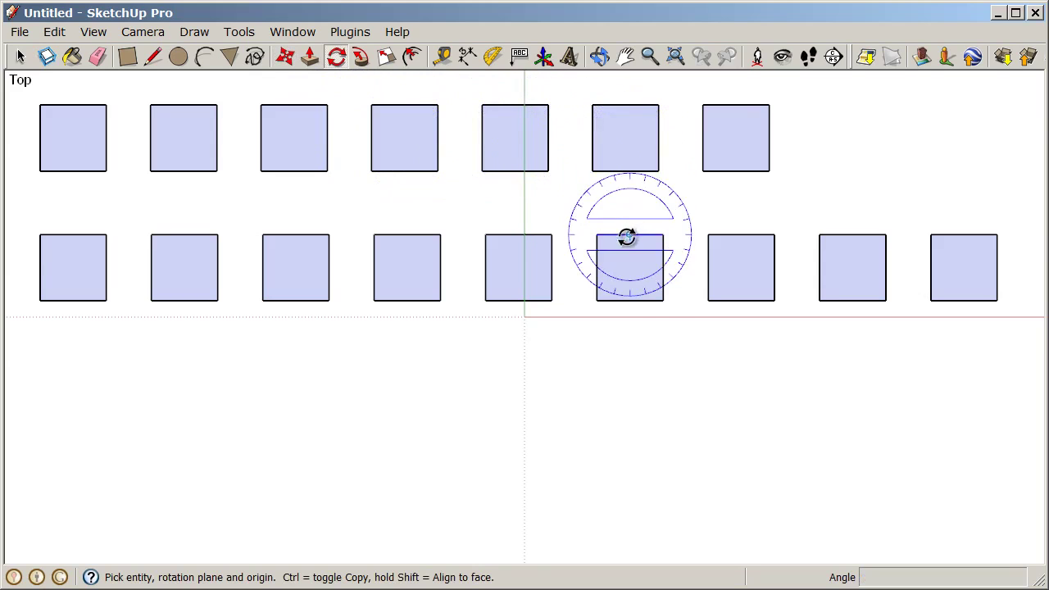
left_click(407, 262)
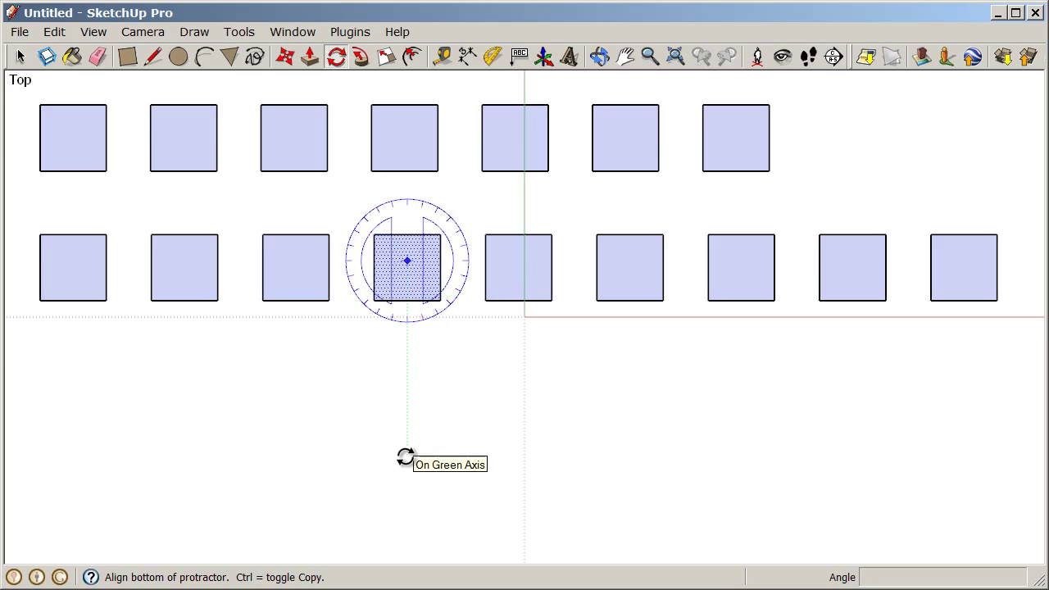
left_click(406, 456)
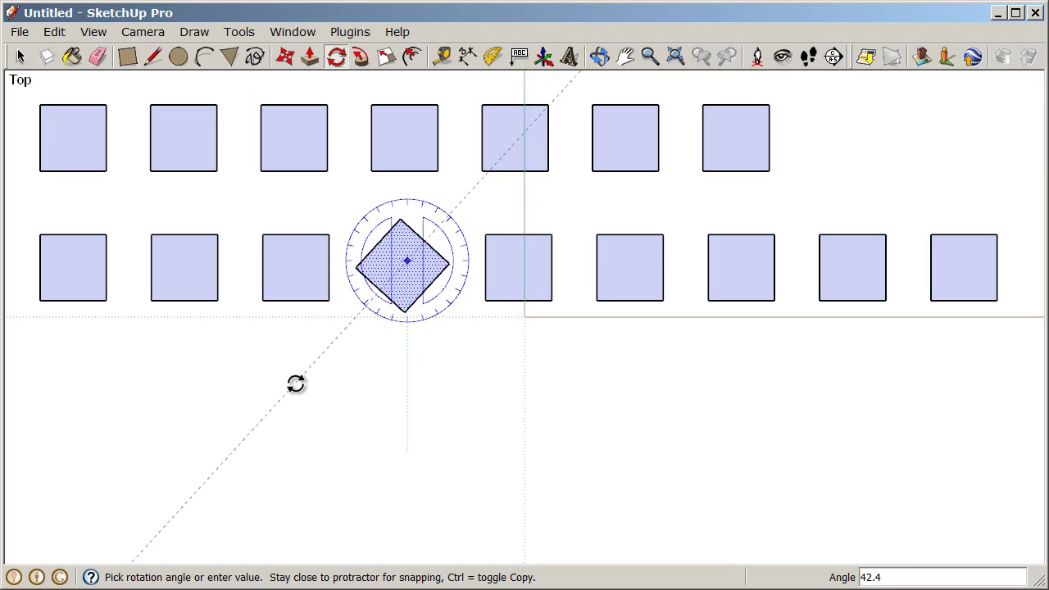
left_click(293, 381)
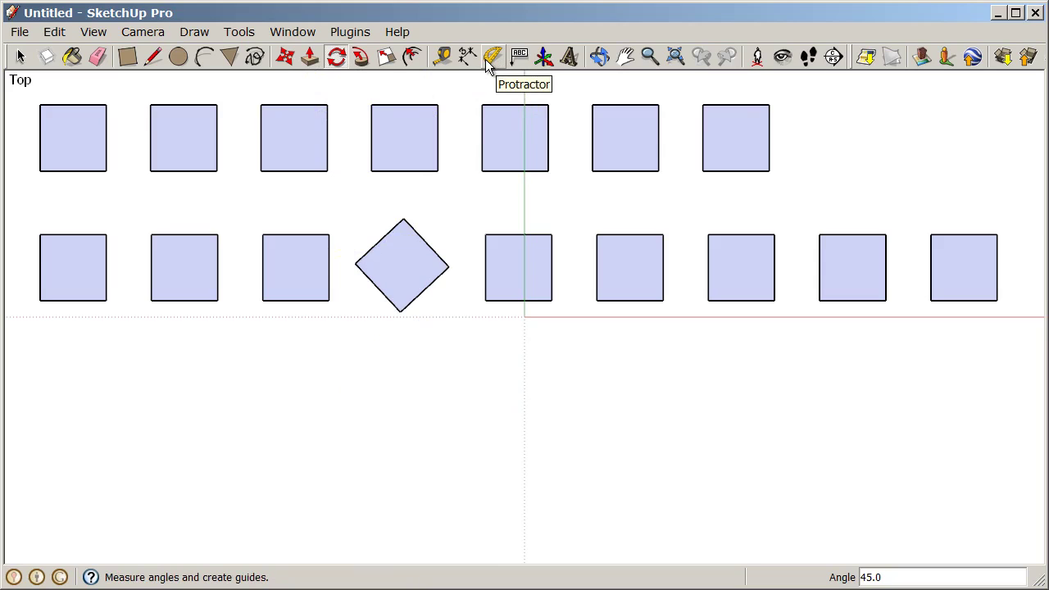
left_click(336, 57)
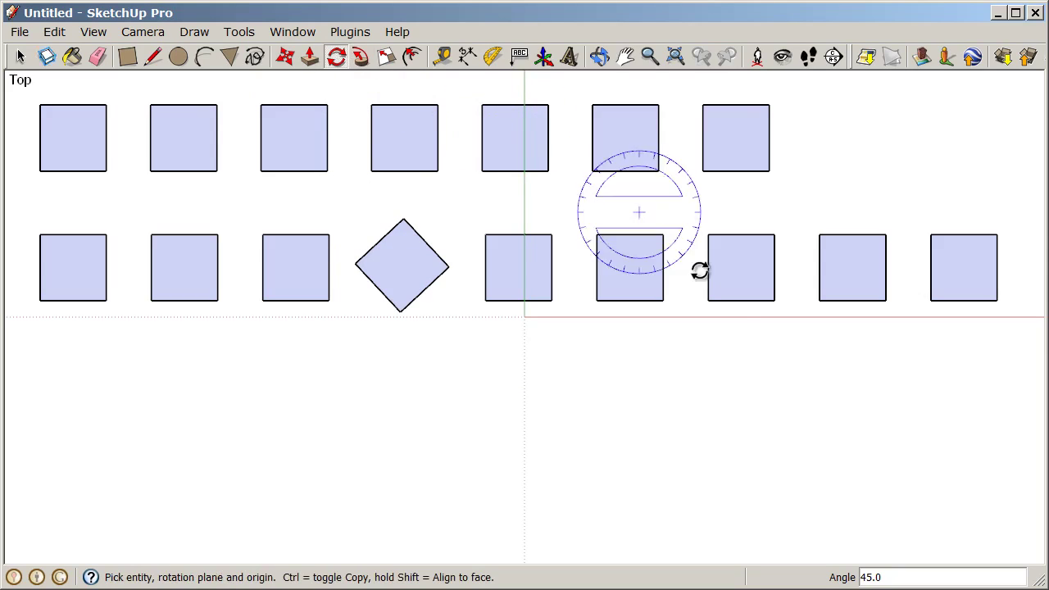
left_click(487, 16)
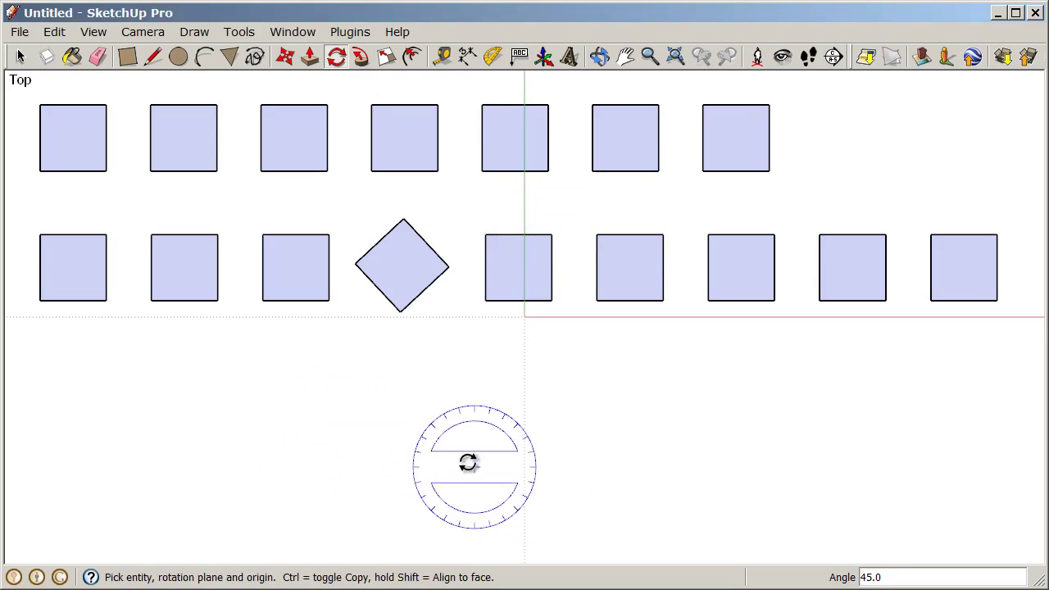
Open the model EDU Tutorial - Follow Me.skp without saving the changes to the untitled drawing
left_click(23, 33)
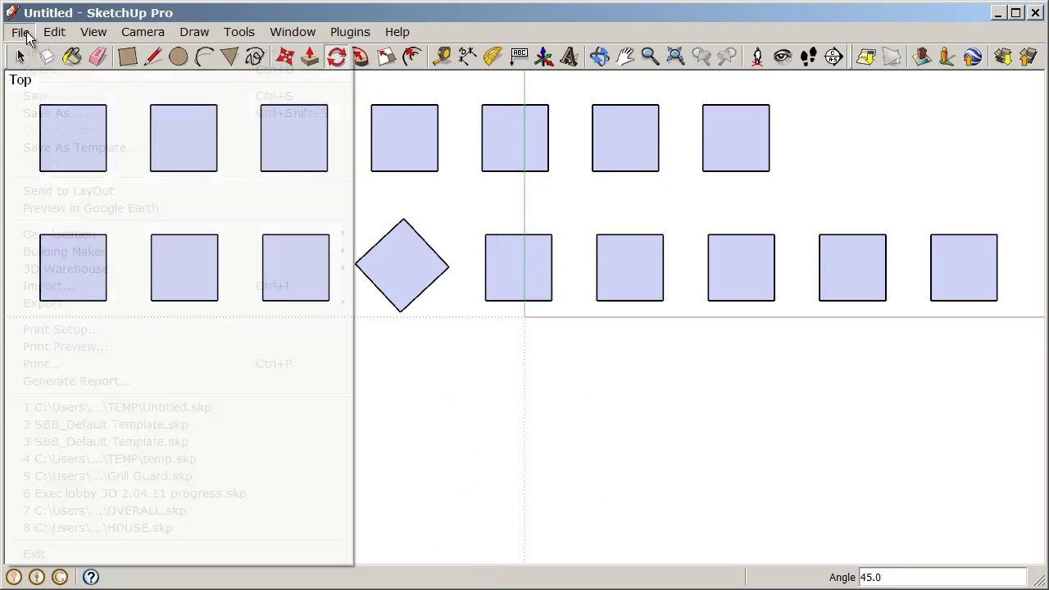
left_click(146, 72)
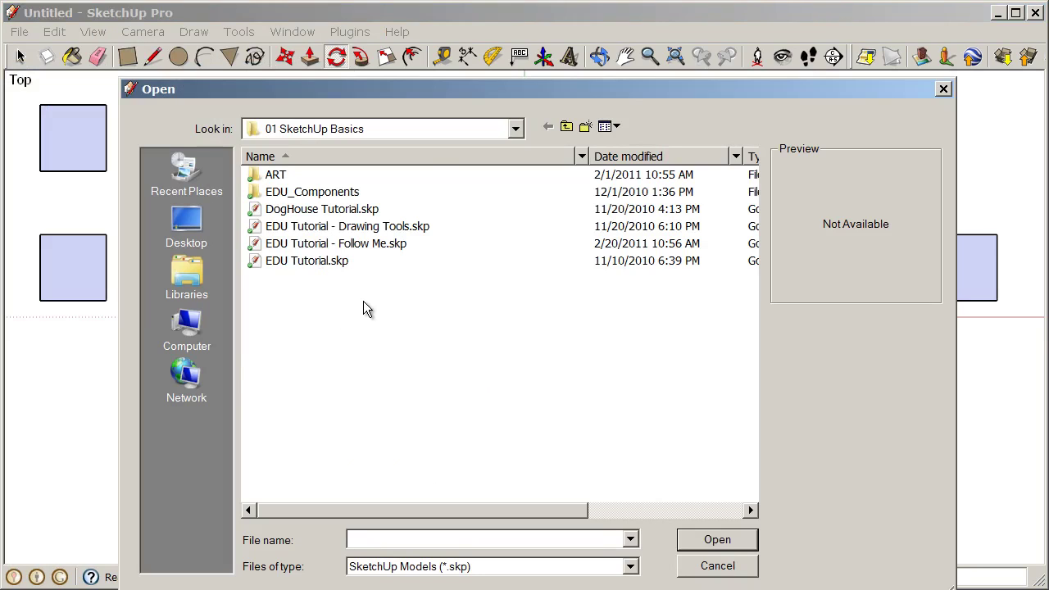
left_click(382, 243)
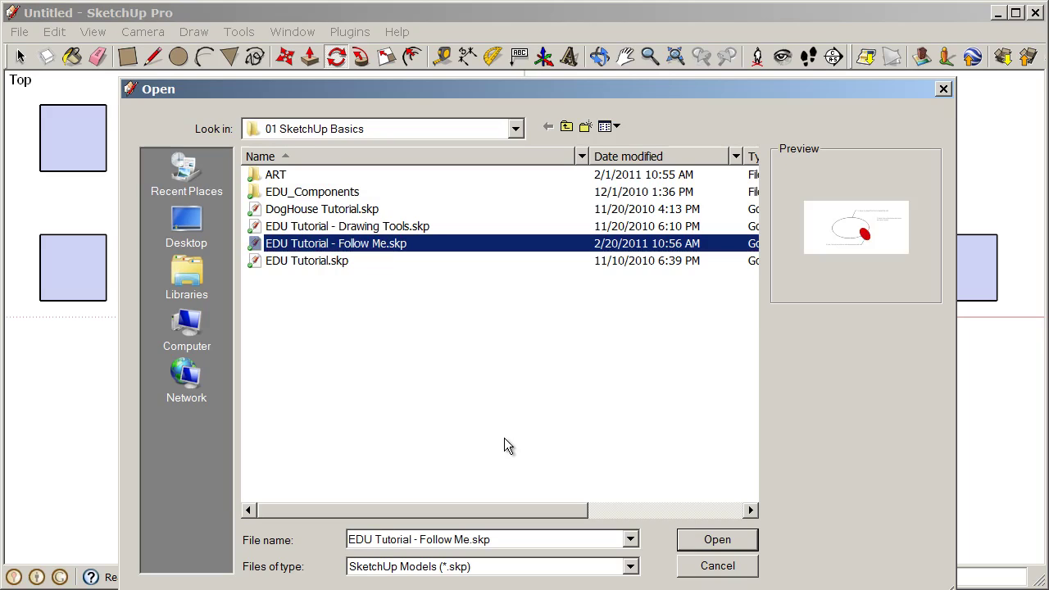
left_click(717, 540)
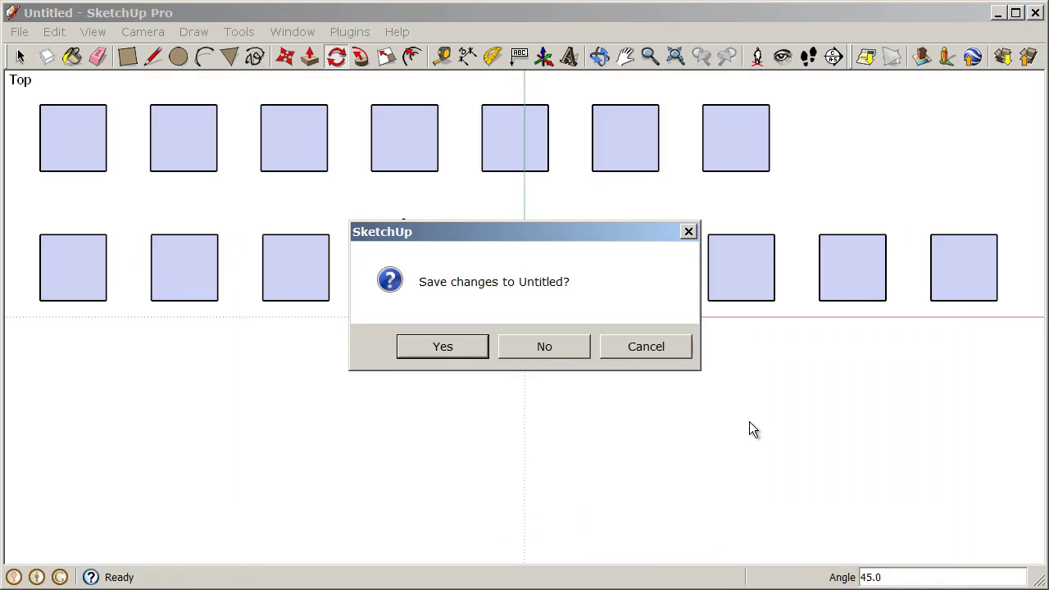
left_click(541, 343)
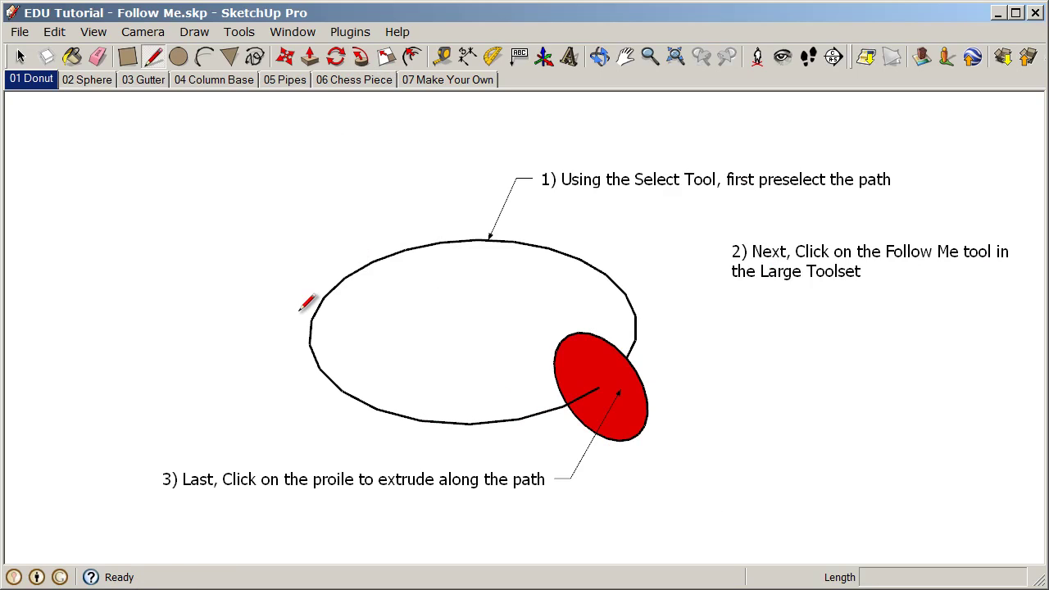
Extrude the red circular profile along the preselected elliptical-looking path with Follow Me to form the donut
left_click(21, 57)
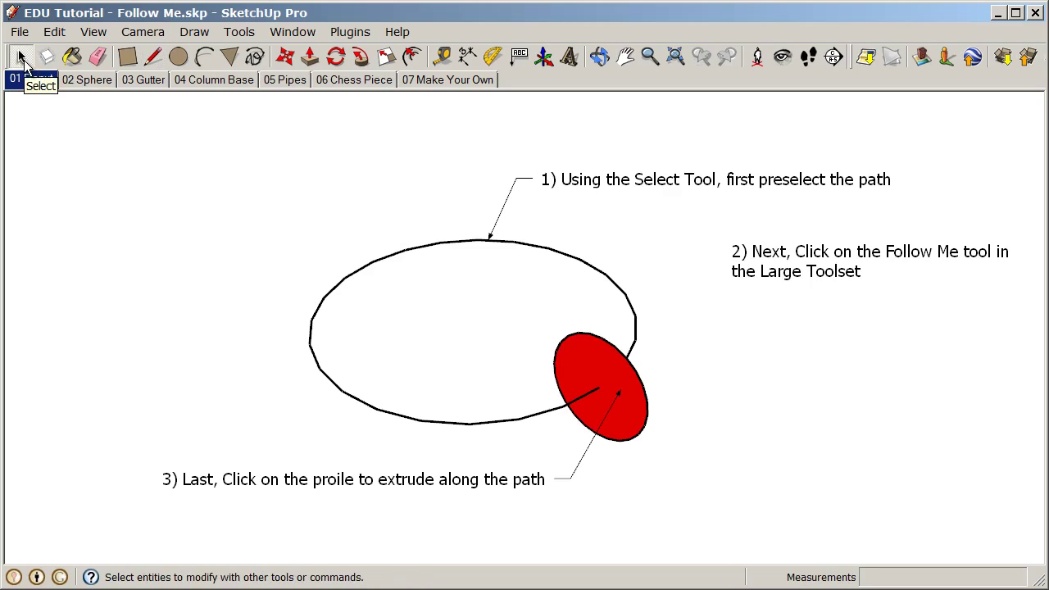
left_click(412, 251)
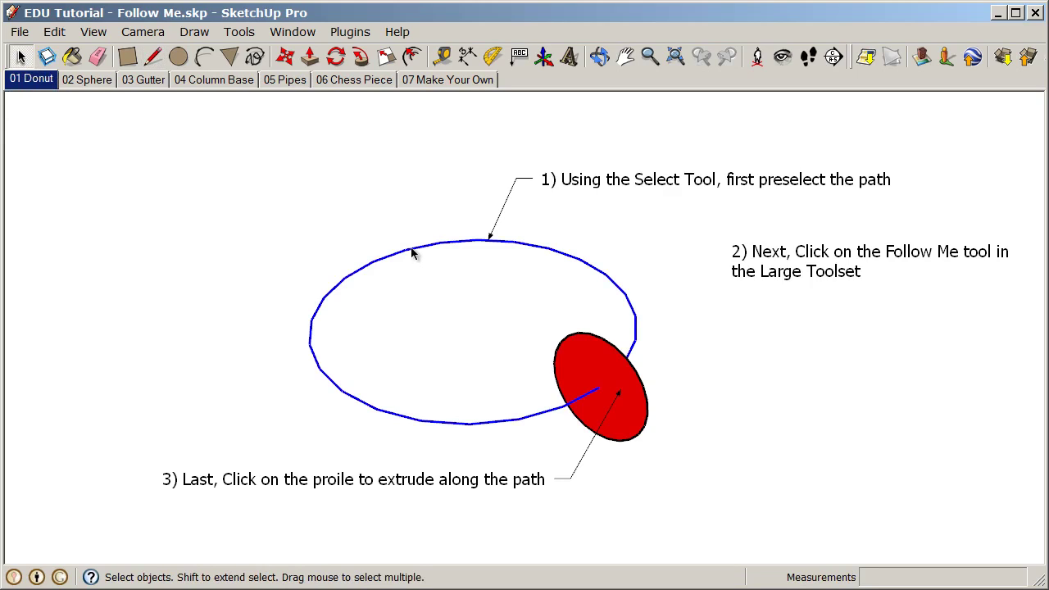
left_click(365, 64)
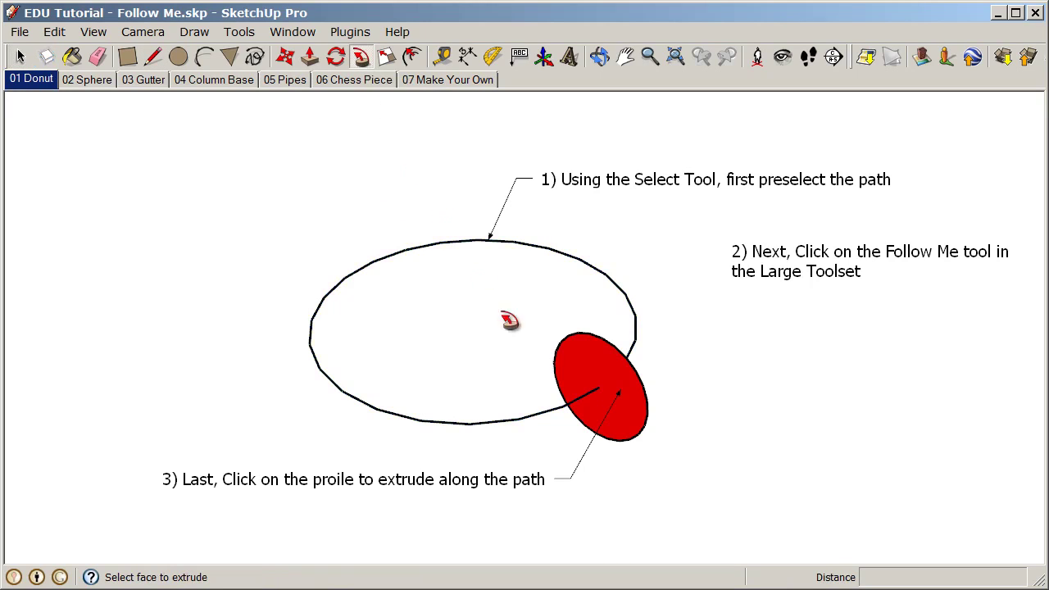
left_click(582, 377)
middle_click_drag(913, 519, 732, 438)
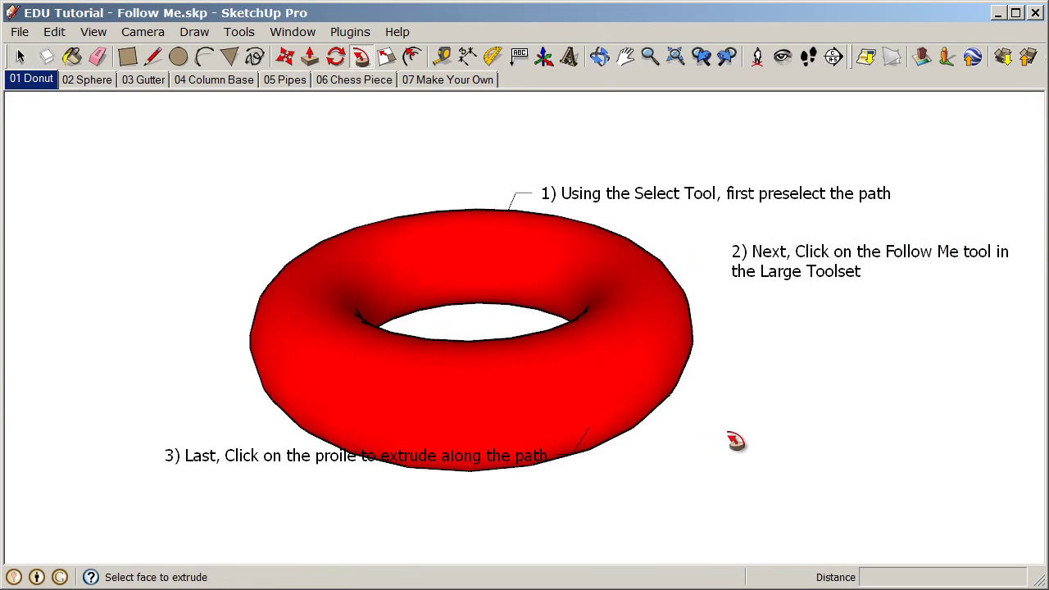
middle_click_drag(798, 424, 816, 438)
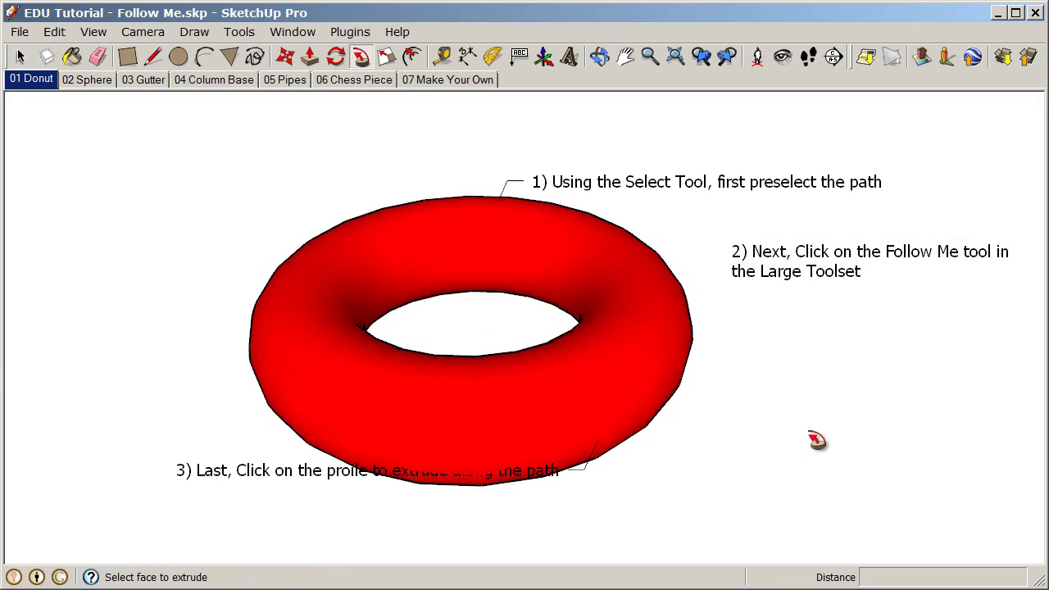
In the 02 Sphere scene, extrude the vertical circle around the preselected horizontal circular face with Follow Me to form a sphere
left_click(86, 77)
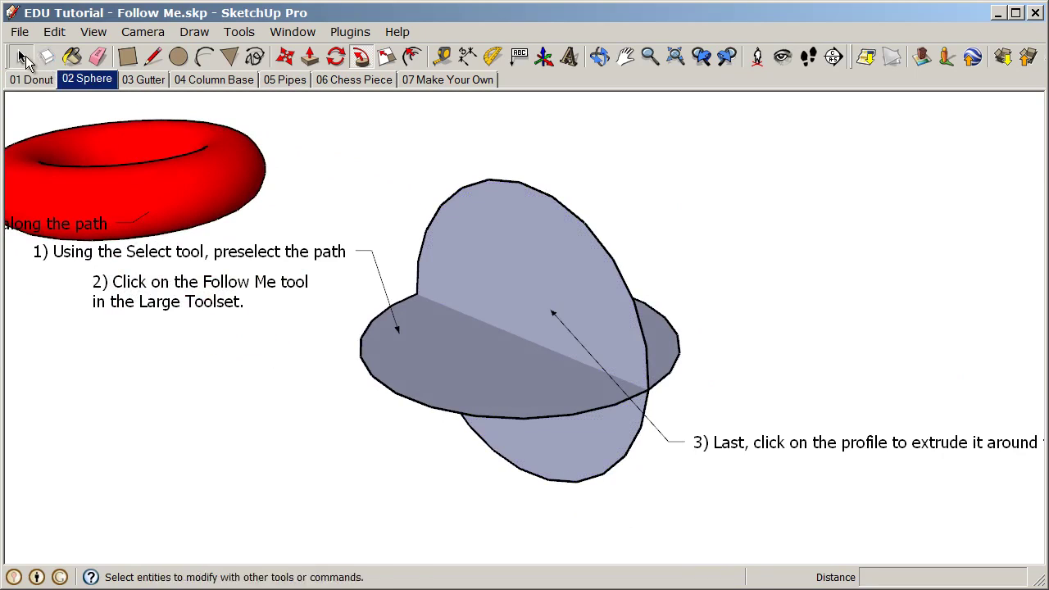
left_click(20, 55)
left_click(428, 367)
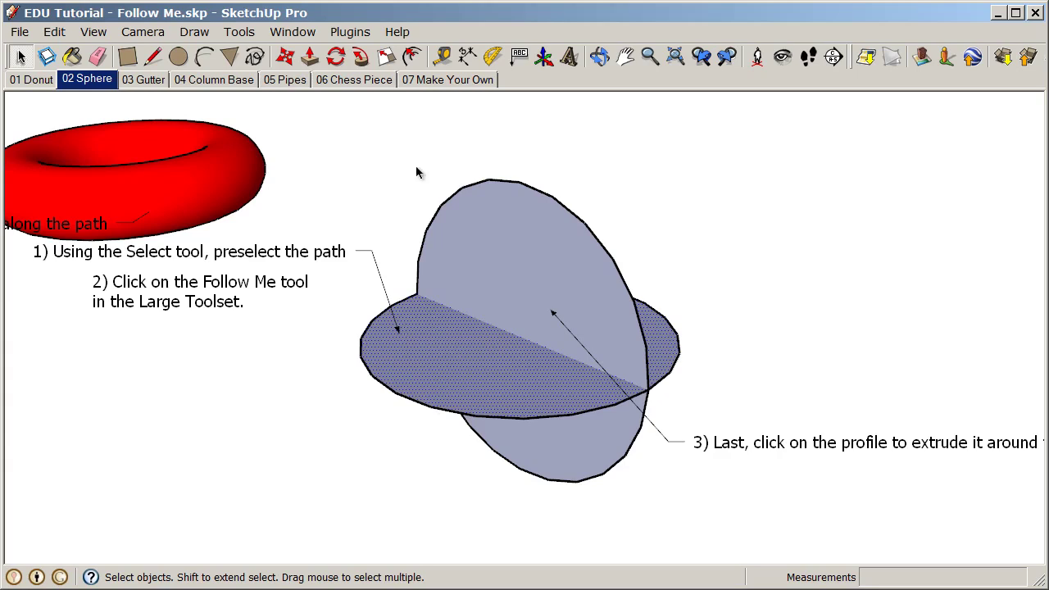
left_click(361, 59)
left_click(521, 263)
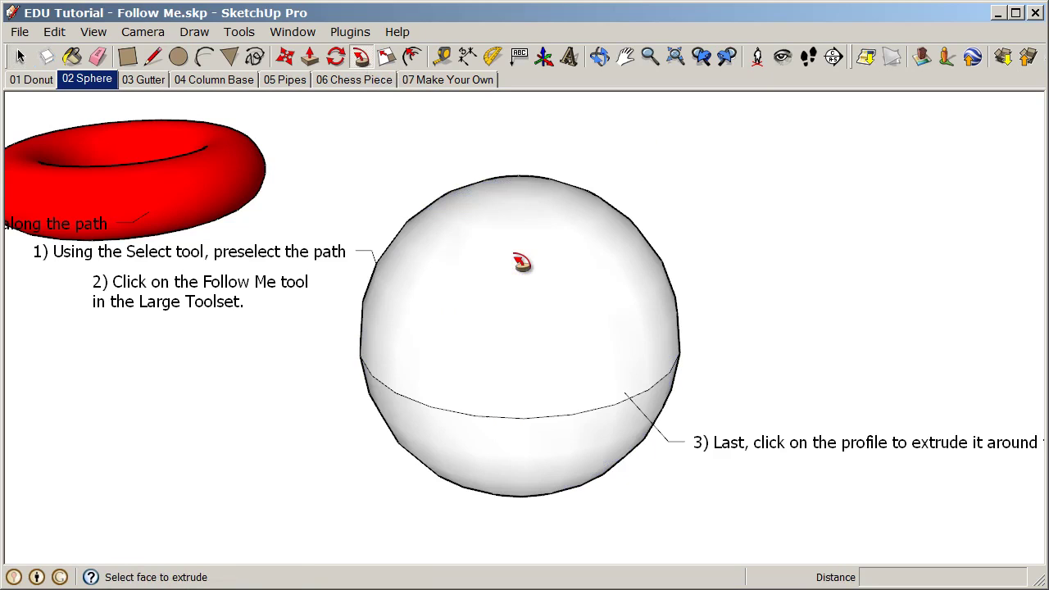
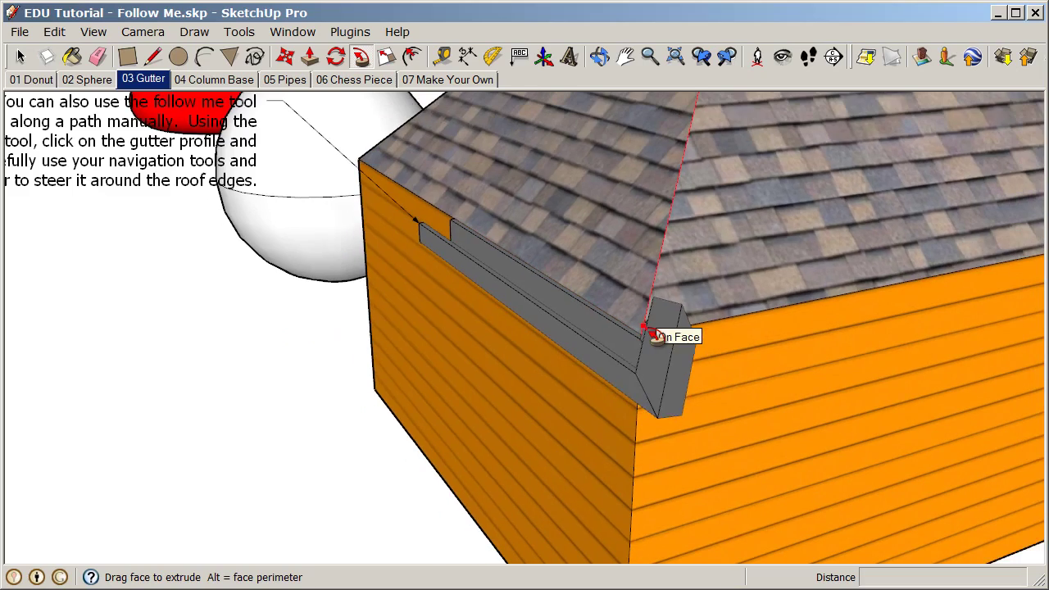
Steer the gutter profile manually around all the roof edges with Follow Me, back to its starting point
mouse_move(657, 330)
left_mouse_down()
mouse_move(658, 342)
mouse_move(684, 344)
left_mouse_up()
middle_click_drag(684, 344, 535, 344)
left_click_drag(535, 344, 805, 488)
middle_click_drag(805, 488, 404, 426)
left_click_drag(405, 426, 890, 342)
middle_click_drag(890, 342, 529, 353)
left_click_drag(529, 353, 648, 453)
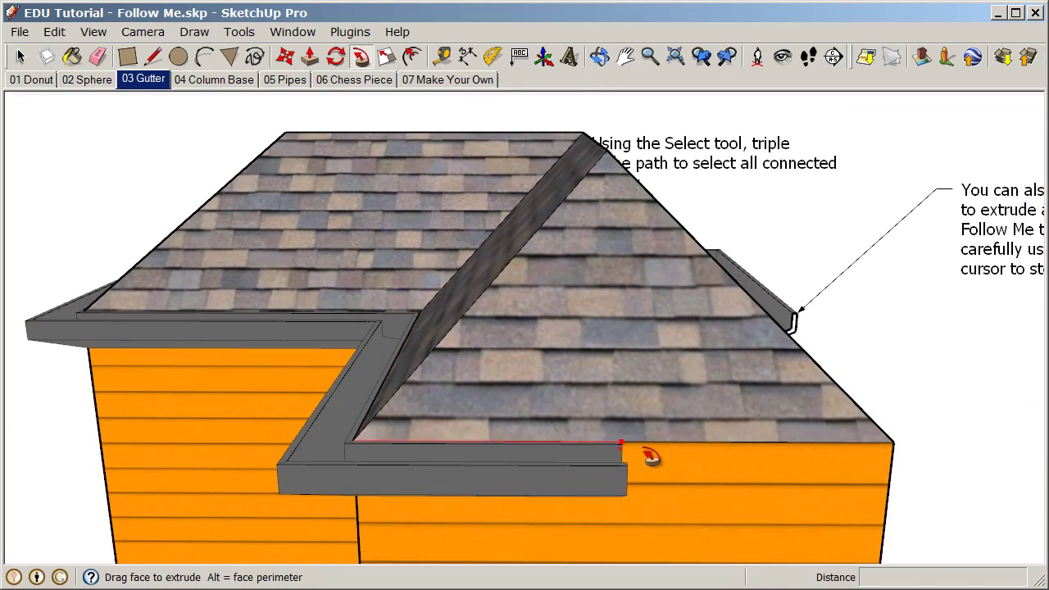
middle_click_drag(648, 453, 410, 438)
left_click_drag(410, 437, 446, 469)
mouse_move(446, 469)
middle_mouse_down()
mouse_move(480, 461)
mouse_move(435, 323)
mouse_move(515, 434)
mouse_move(445, 363)
mouse_move(502, 461)
middle_mouse_up()
left_click_drag(502, 461, 788, 300)
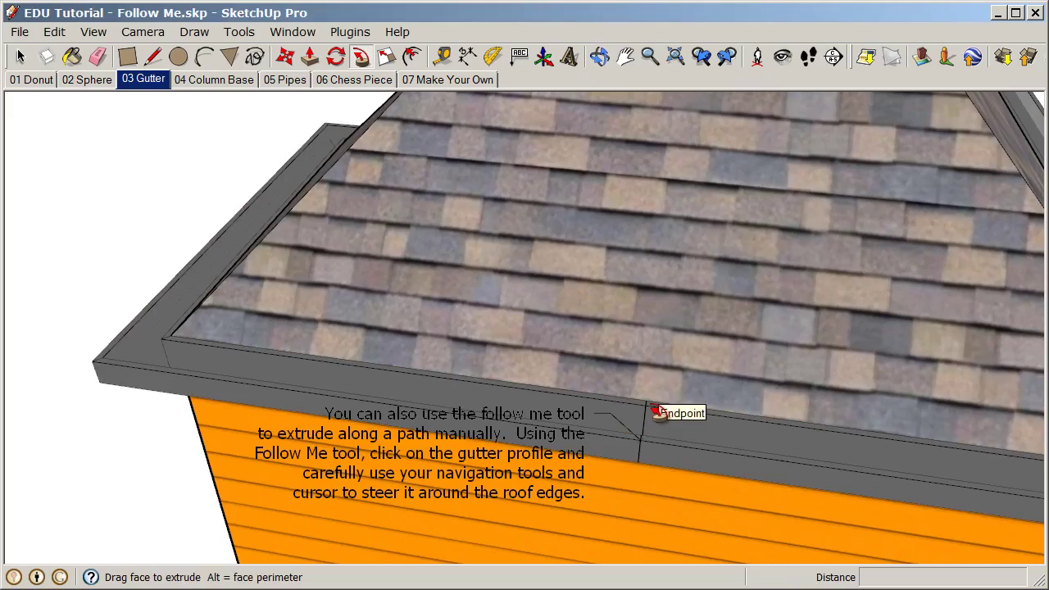
scroll(636, 334, "down", 5)
middle_click_drag(394, 487, 535, 405)
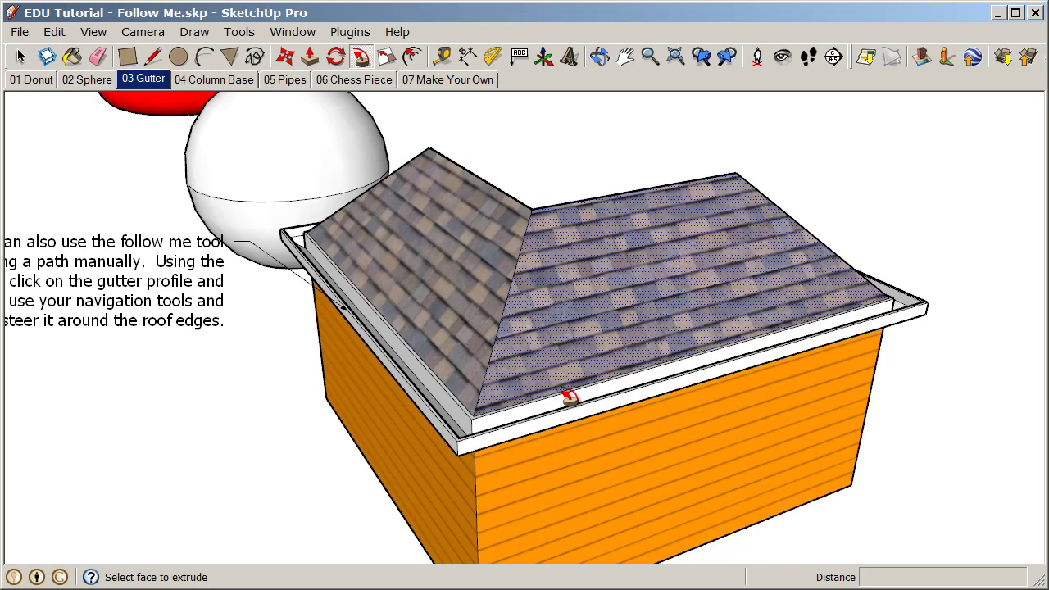
left_click(568, 396)
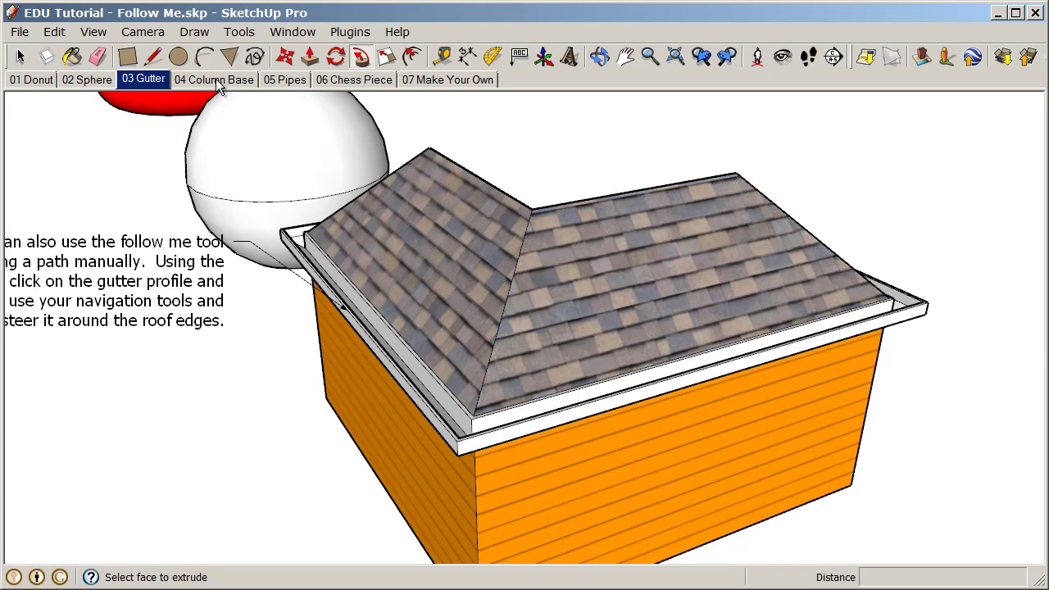
In the 04 Column Base scene, cut the molding profile around the wooden block with Follow Me, using its preselected top face as the path
left_click(218, 82)
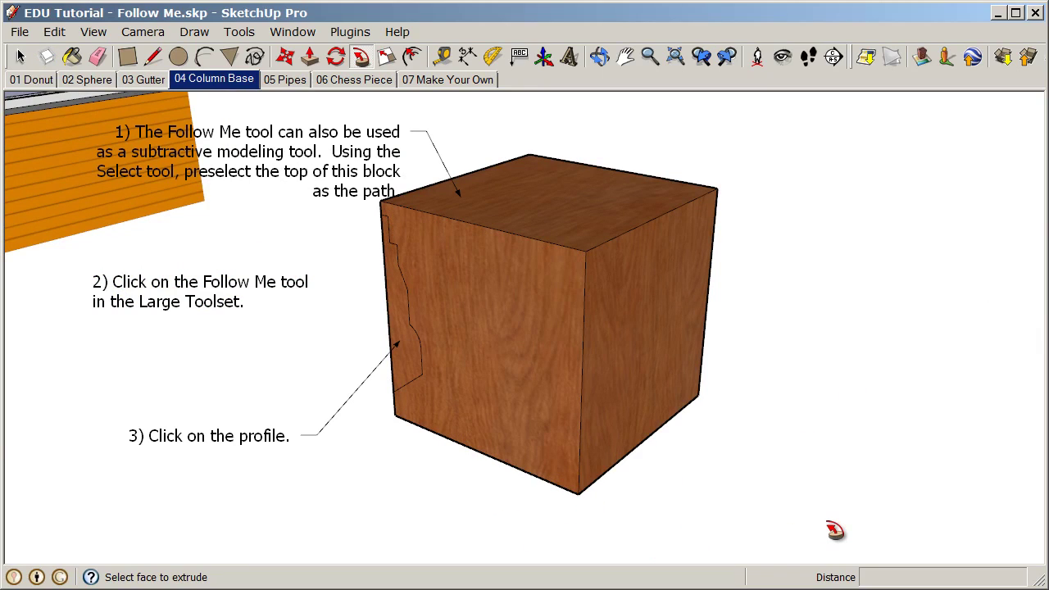
left_click(21, 56)
middle_click_drag(454, 362, 591, 303)
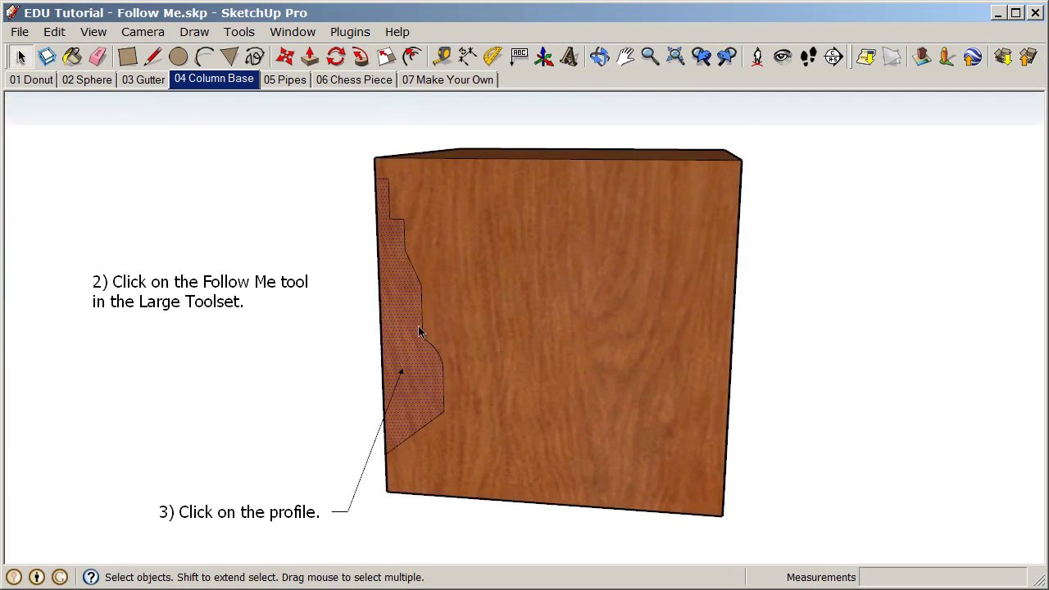
left_click(412, 329)
middle_click_drag(489, 442, 607, 140)
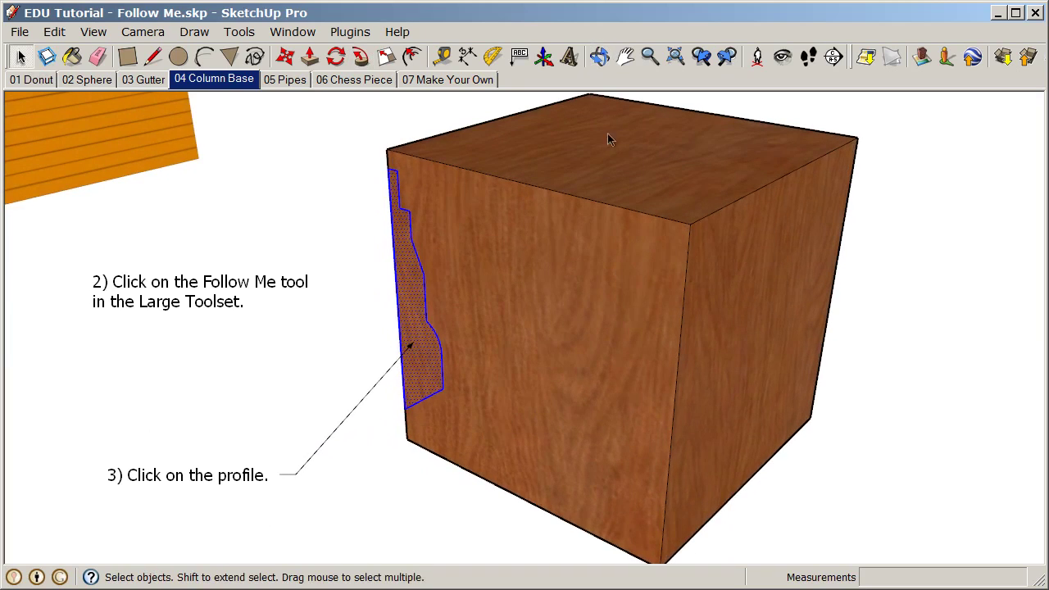
middle_click_drag(503, 194, 603, 251)
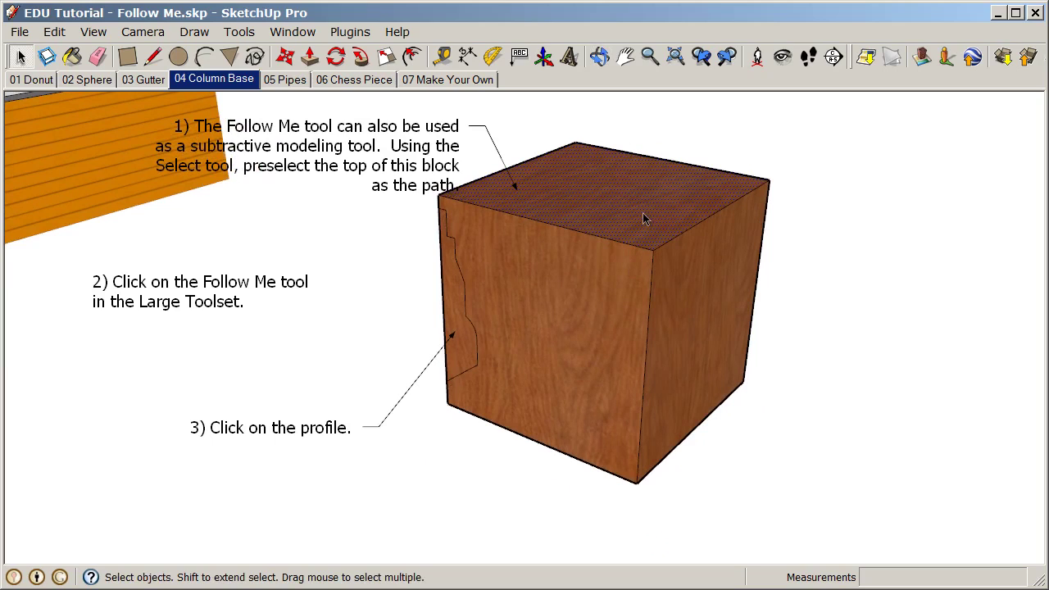
middle_click_drag(653, 212, 683, 211)
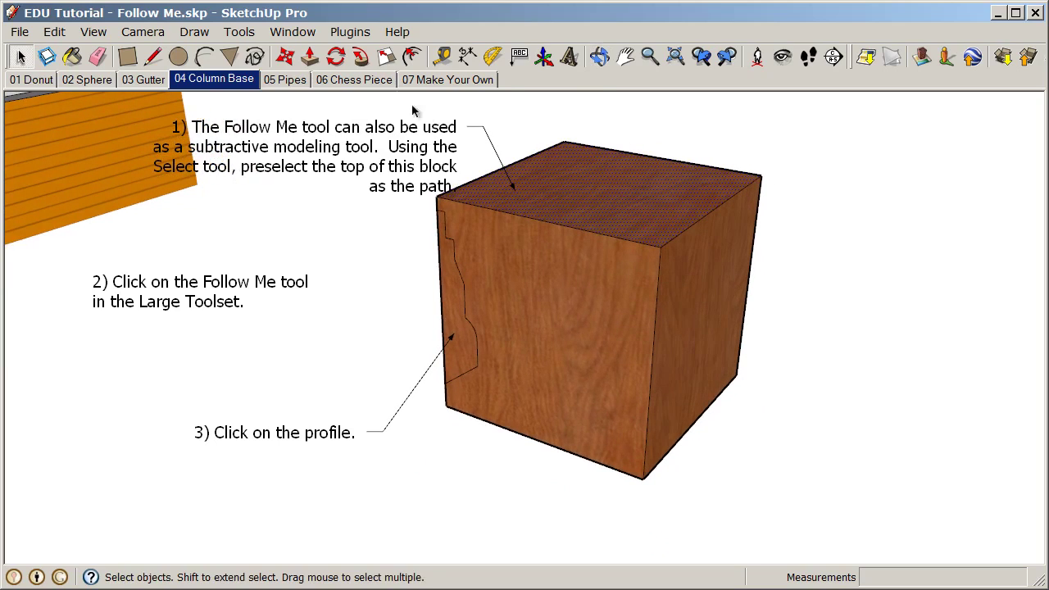
left_click(361, 56)
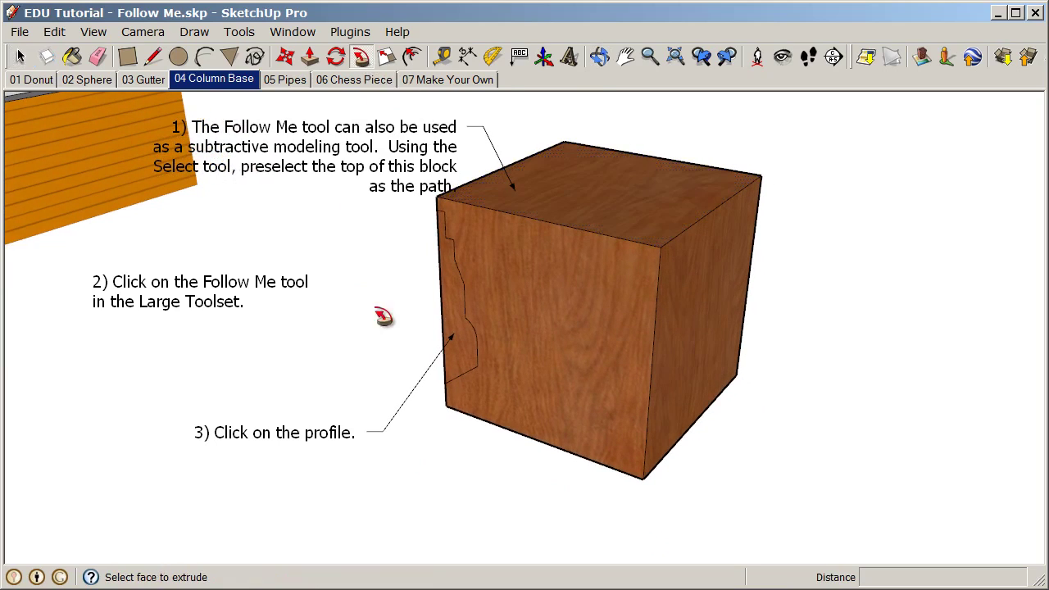
left_click(463, 301)
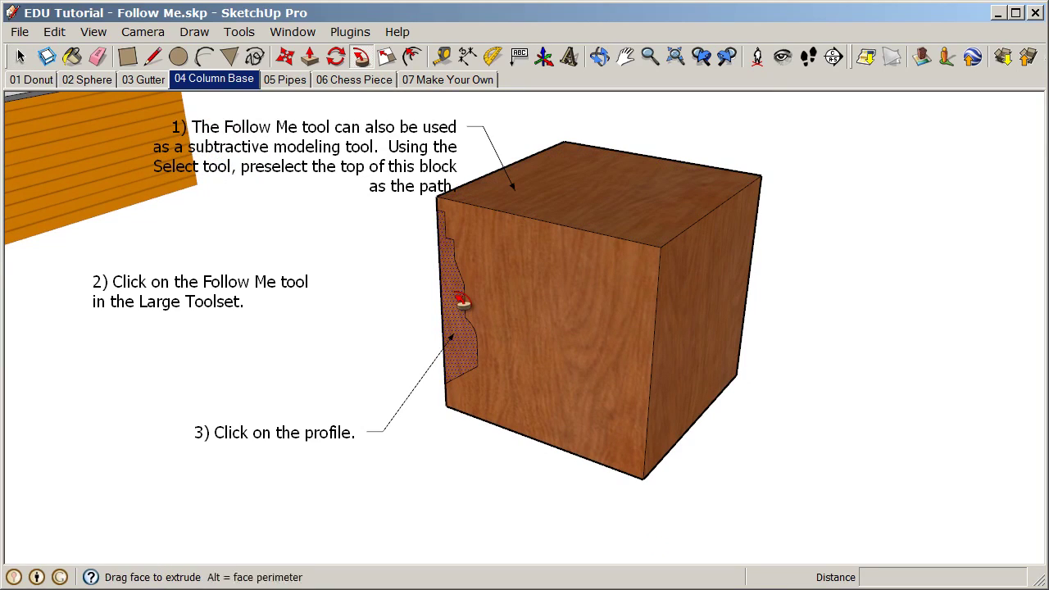
middle_click_drag(545, 543, 344, 483)
In the 05 Pipes scene, select the entire connected path and extrude the circular profile along it with Follow Me
left_click(287, 80)
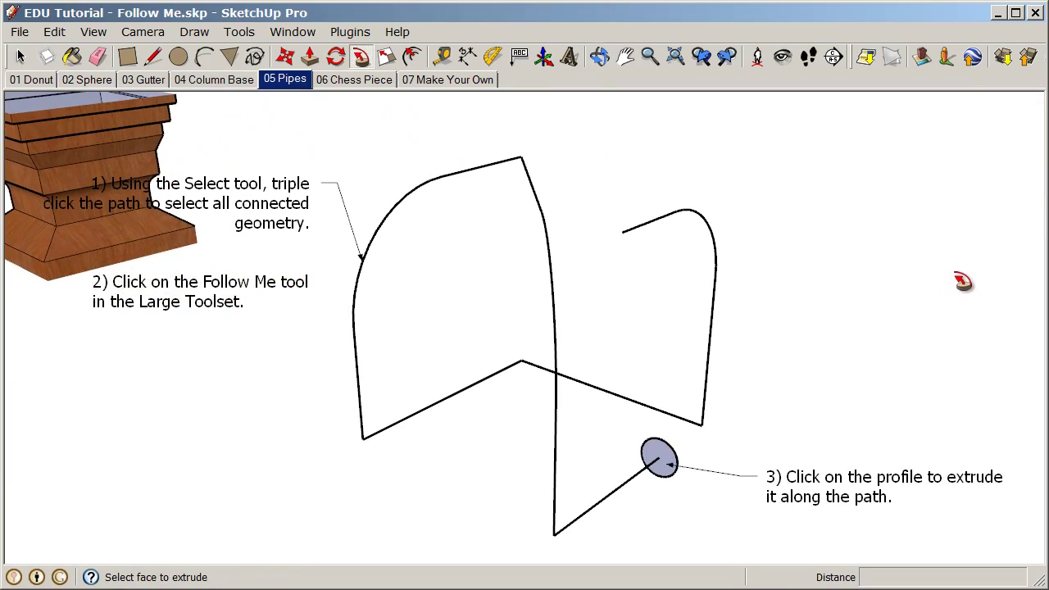
left_click(21, 55)
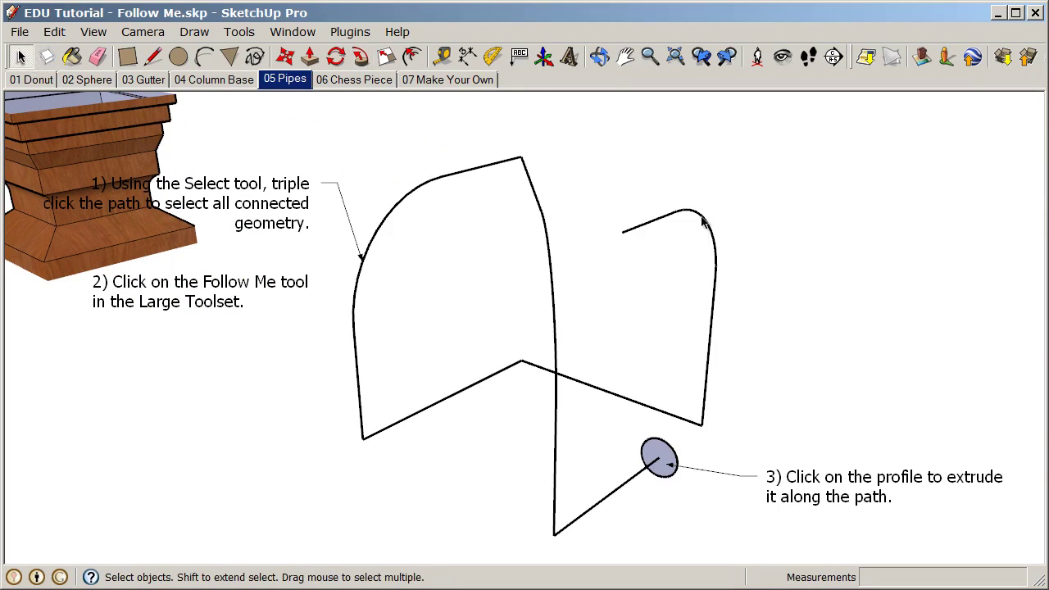
middle_click_drag(394, 294, 492, 271)
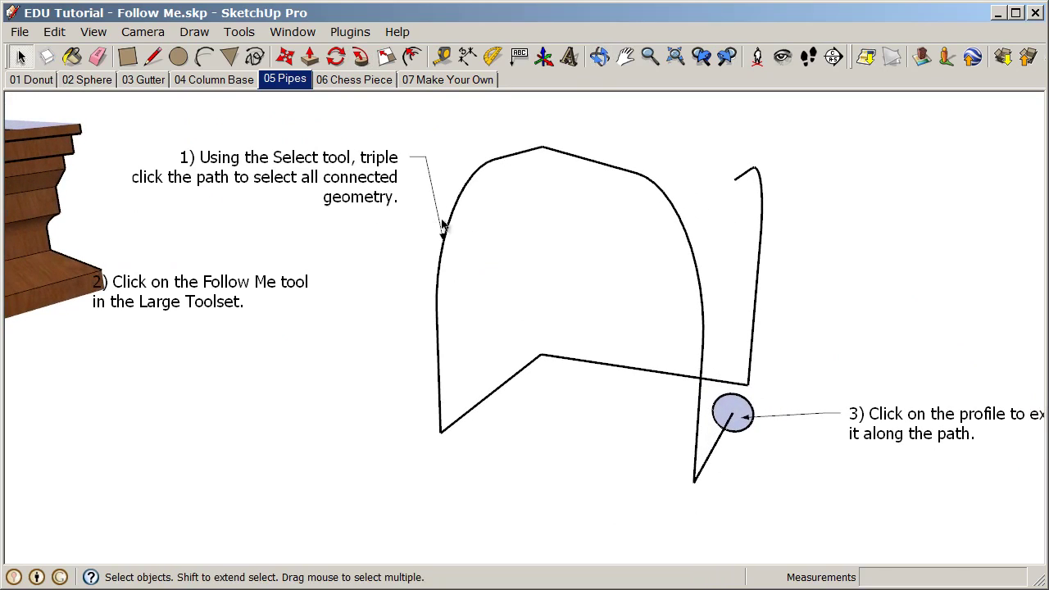
triple_click(496, 161)
left_click(498, 162)
triple_click(497, 163)
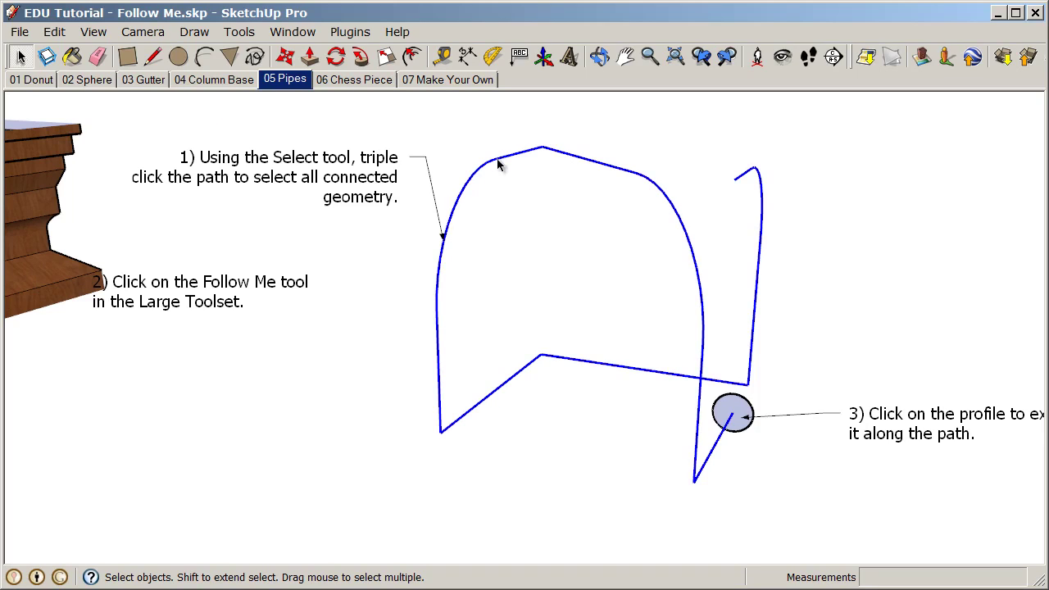
left_click(362, 65)
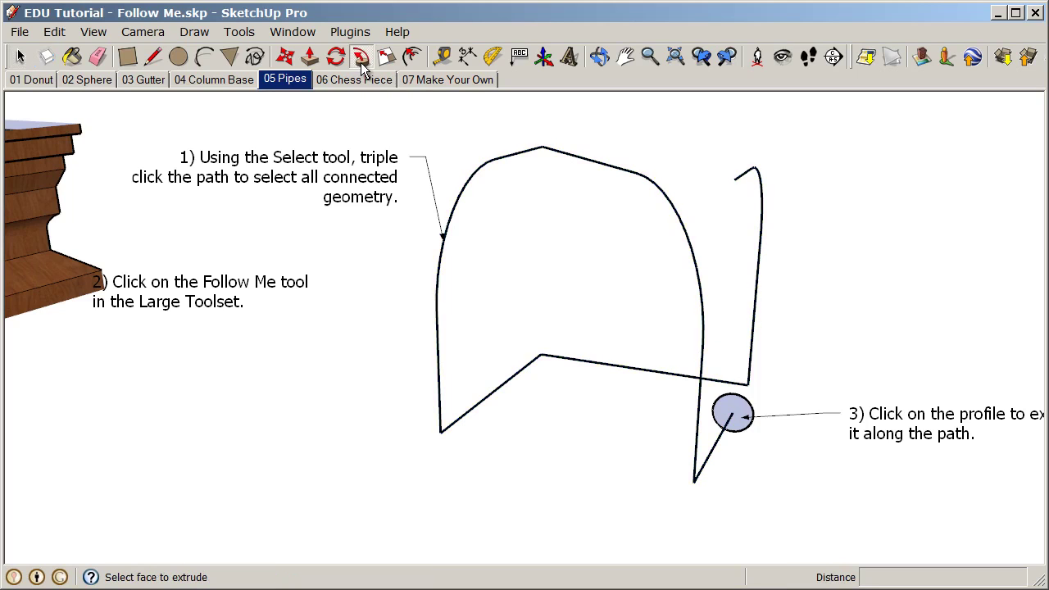
left_click(746, 421)
middle_click_drag(787, 480, 718, 473)
left_click_drag(717, 474, 790, 488)
middle_click_drag(790, 488, 436, 349)
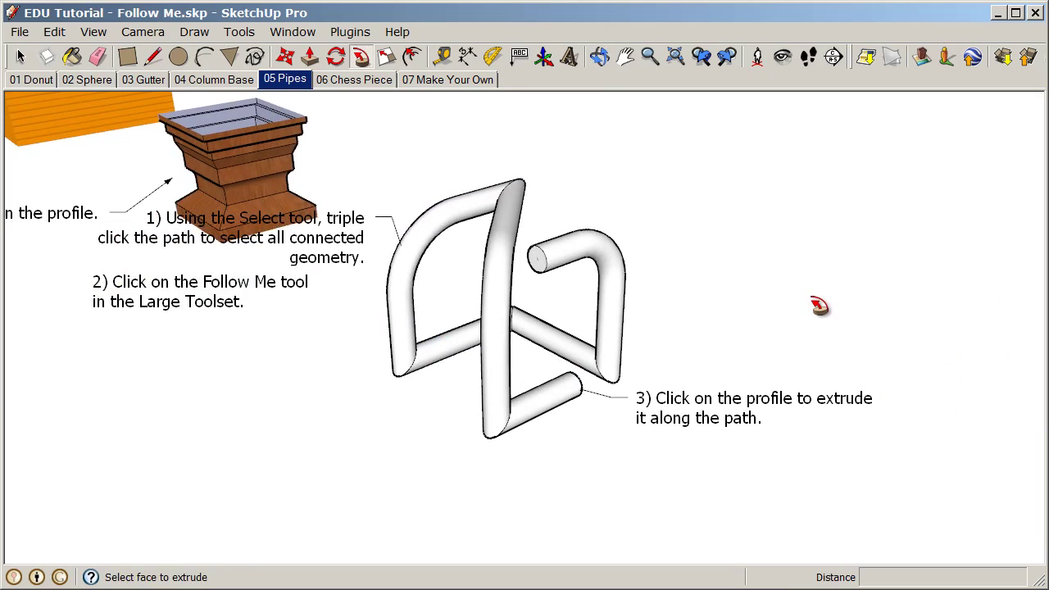
scroll(775, 290, "down", 4)
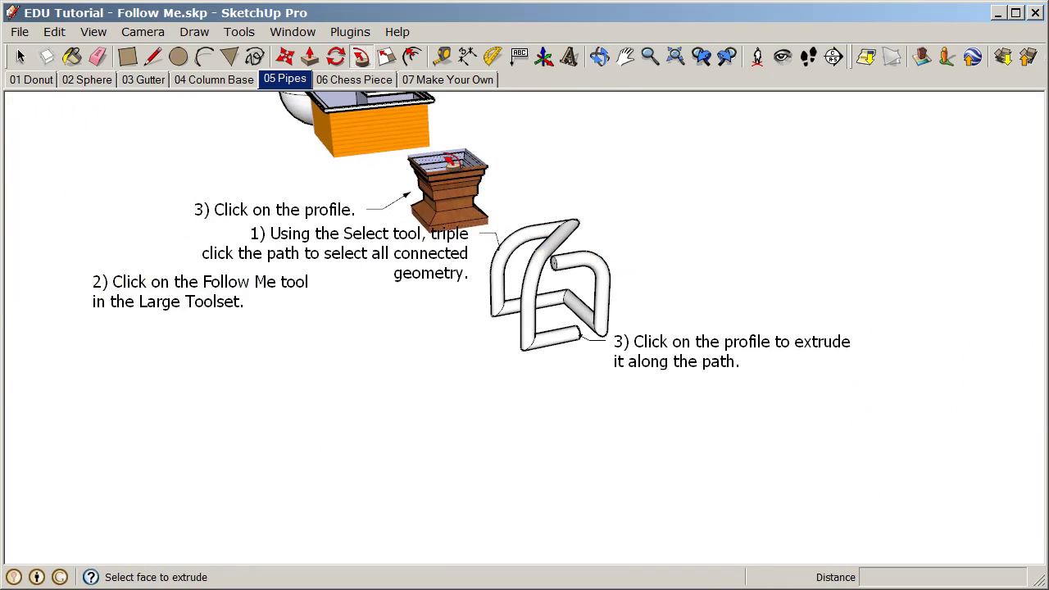
In the 06 Chess Piece scene, extrude the vertical profile around the preselected circular base with Follow Me to form the chess piece
left_click(348, 80)
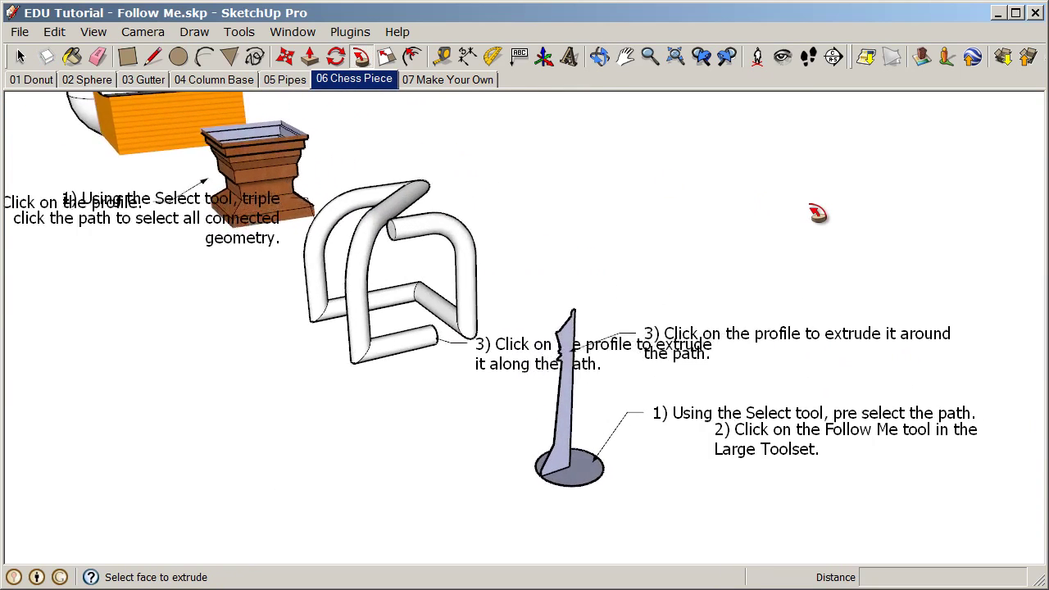
middle_click_drag(542, 489, 589, 482)
middle_click_drag(513, 287, 464, 336)
left_click_drag(468, 320, 460, 319)
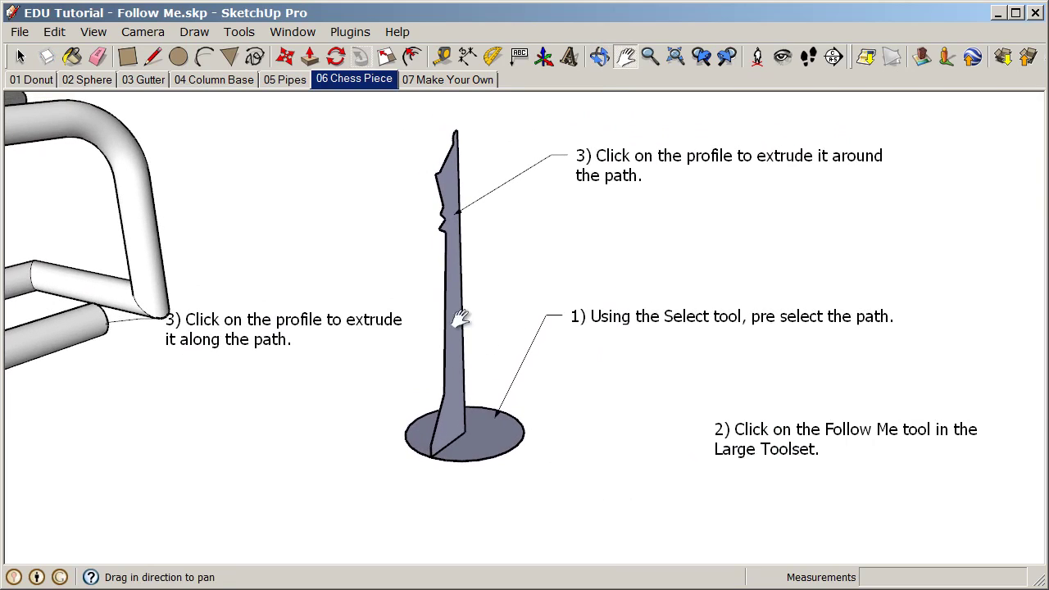
left_click(22, 58)
left_click(479, 435)
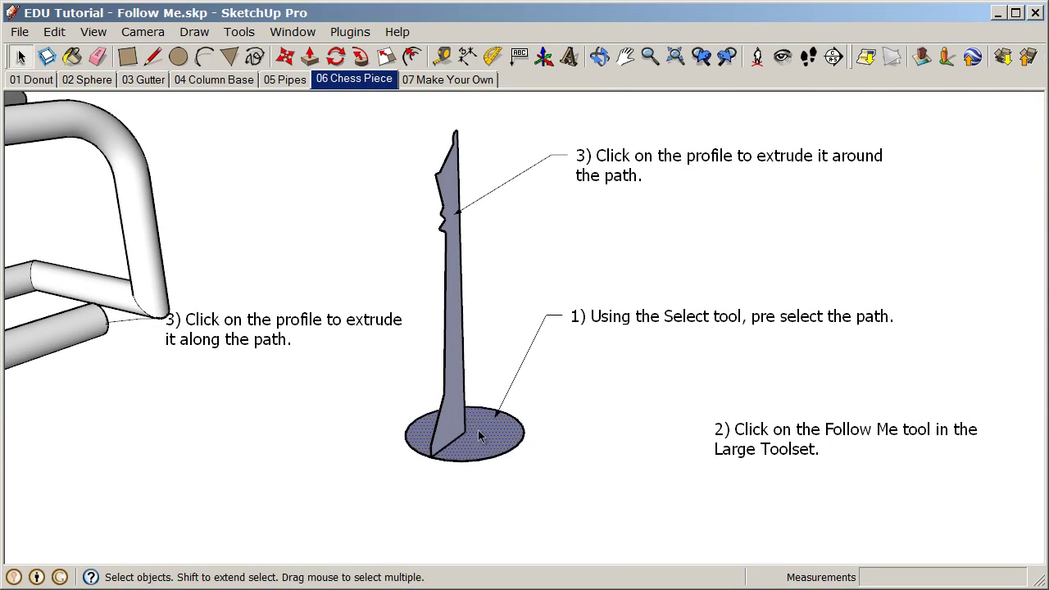
left_click(360, 58)
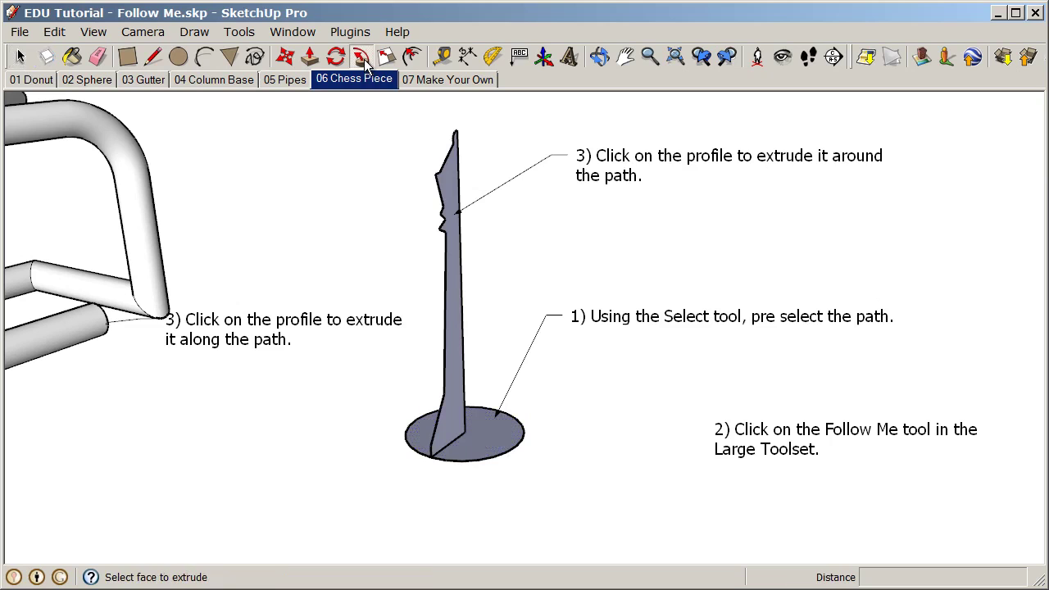
left_click(468, 281)
middle_click_drag(557, 426, 493, 169)
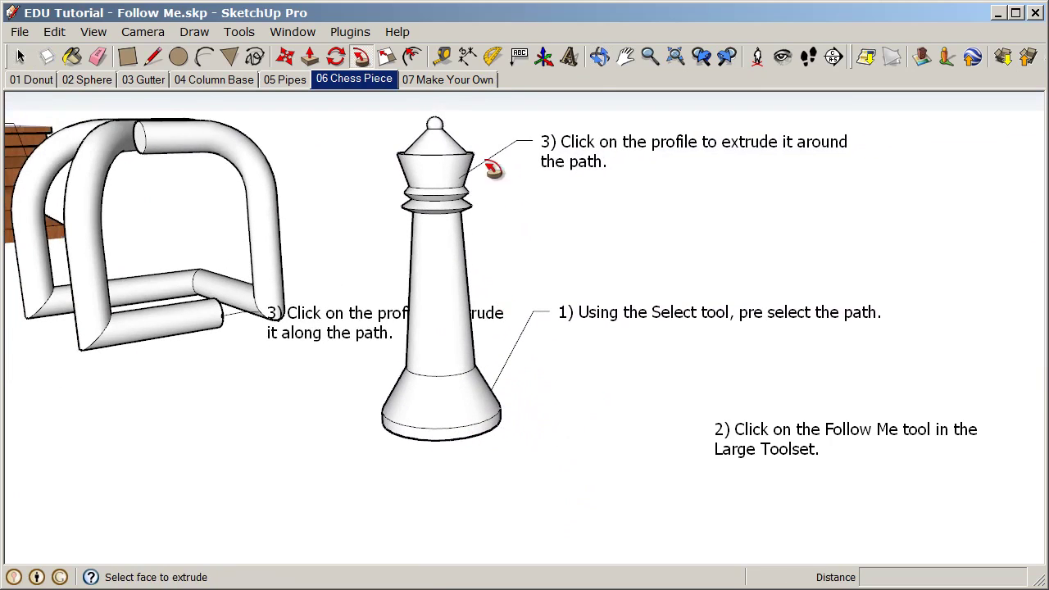
In the 07 Make Your Own scene, draw a stepped profile line on the vertical rectangle, from its outer edge near the base to its outer upper corner
left_click(447, 80)
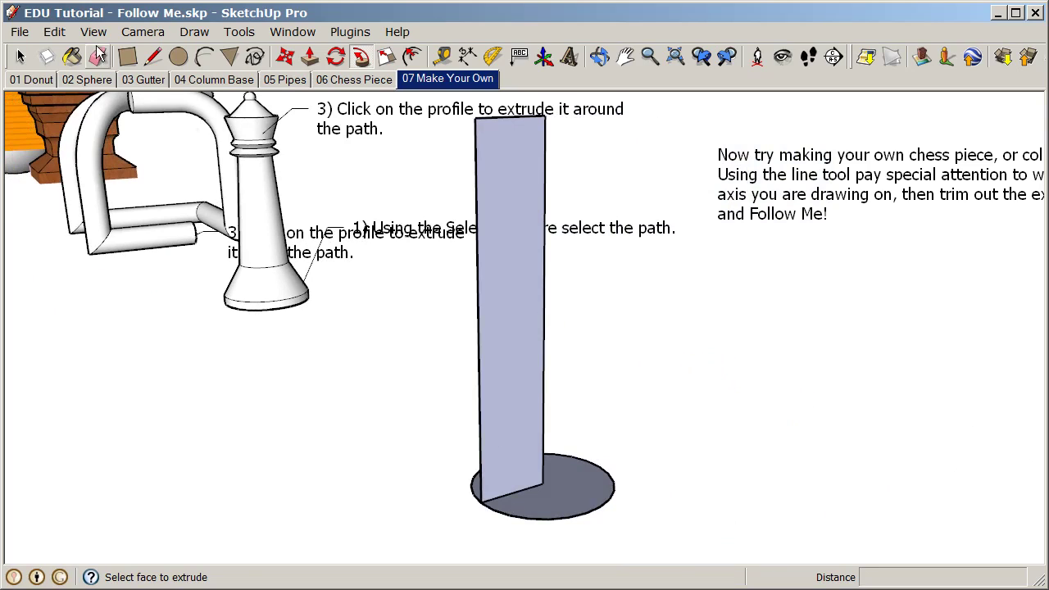
left_click(153, 55)
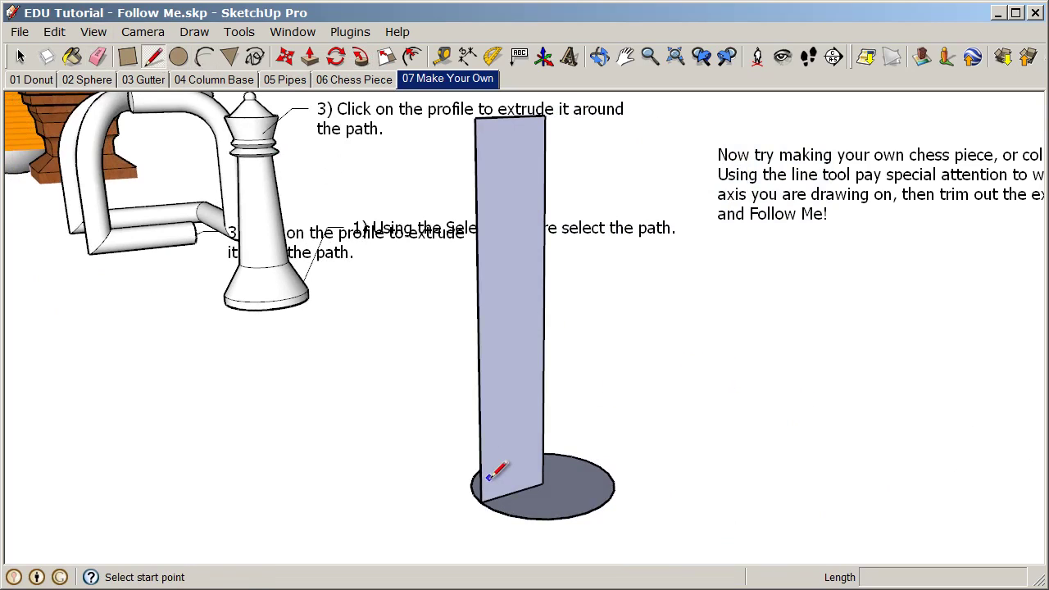
left_click(480, 445)
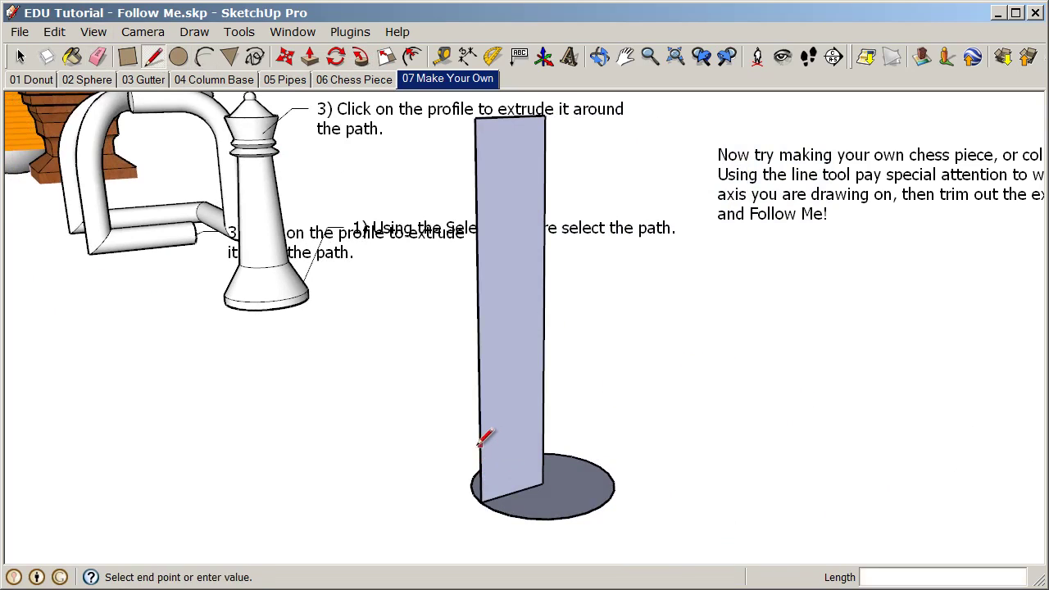
left_click(514, 410)
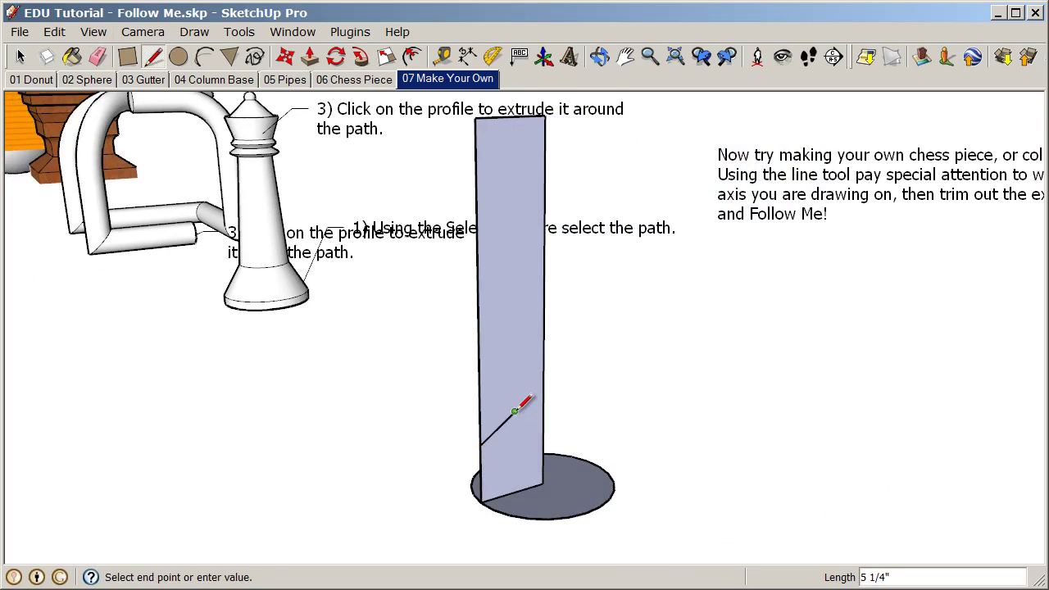
left_click(514, 337)
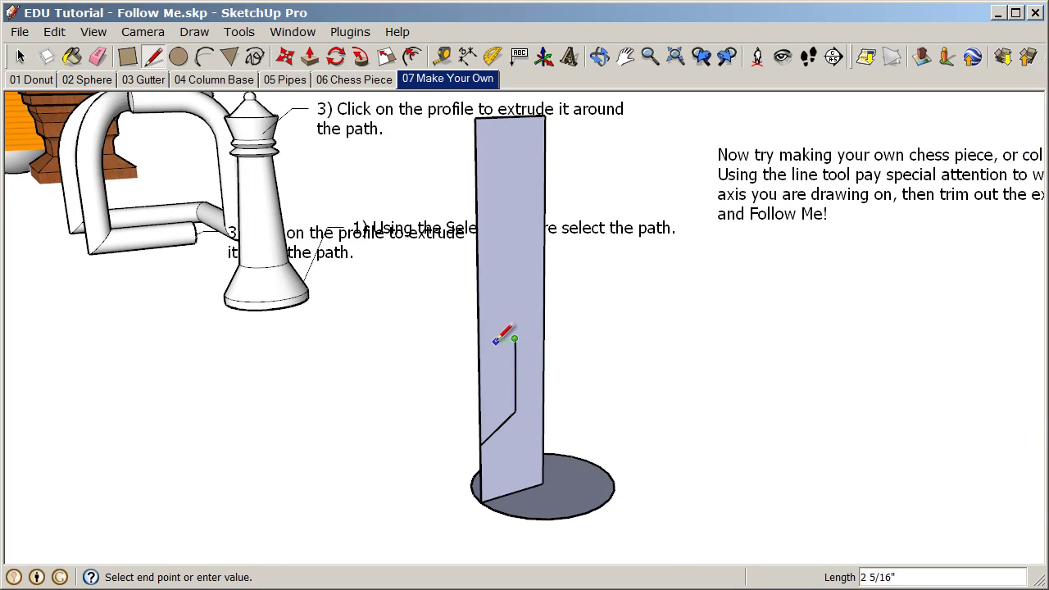
left_click(495, 287)
left_click(515, 284)
left_click(514, 232)
left_click(494, 235)
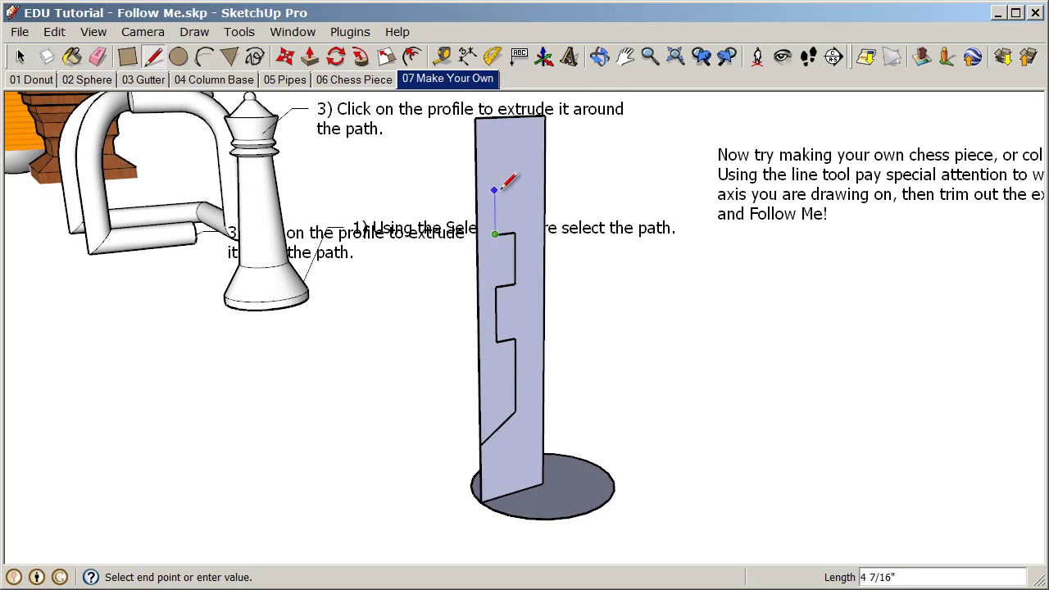
left_click(495, 174)
left_click(477, 117)
mouse_move(546, 474)
middle_mouse_down()
mouse_move(560, 494)
mouse_move(549, 495)
mouse_move(547, 476)
middle_mouse_up()
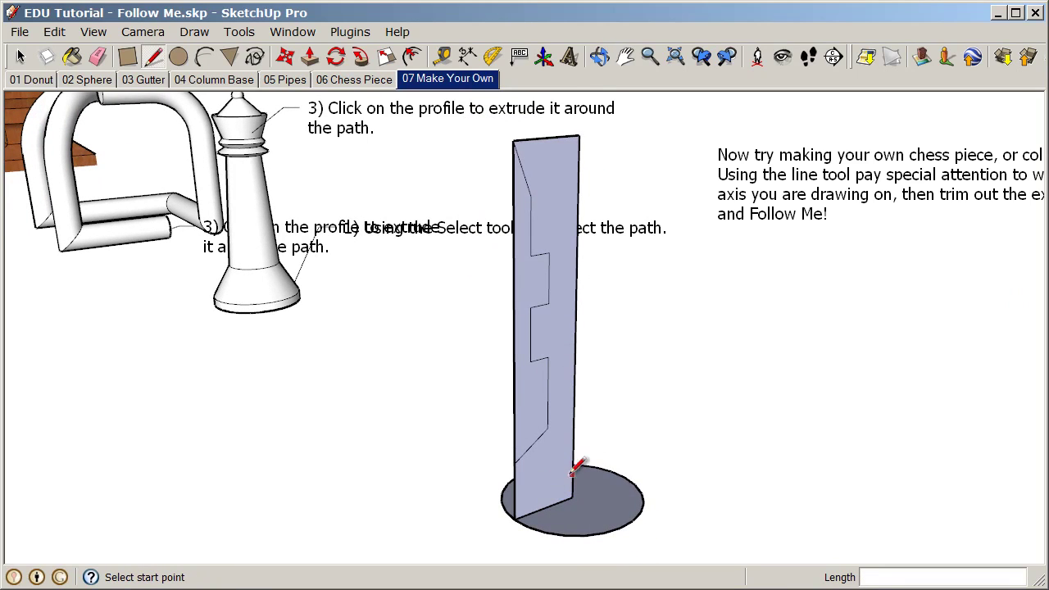
mouse_move(566, 514)
middle_mouse_down()
mouse_move(557, 519)
mouse_move(562, 500)
middle_mouse_up()
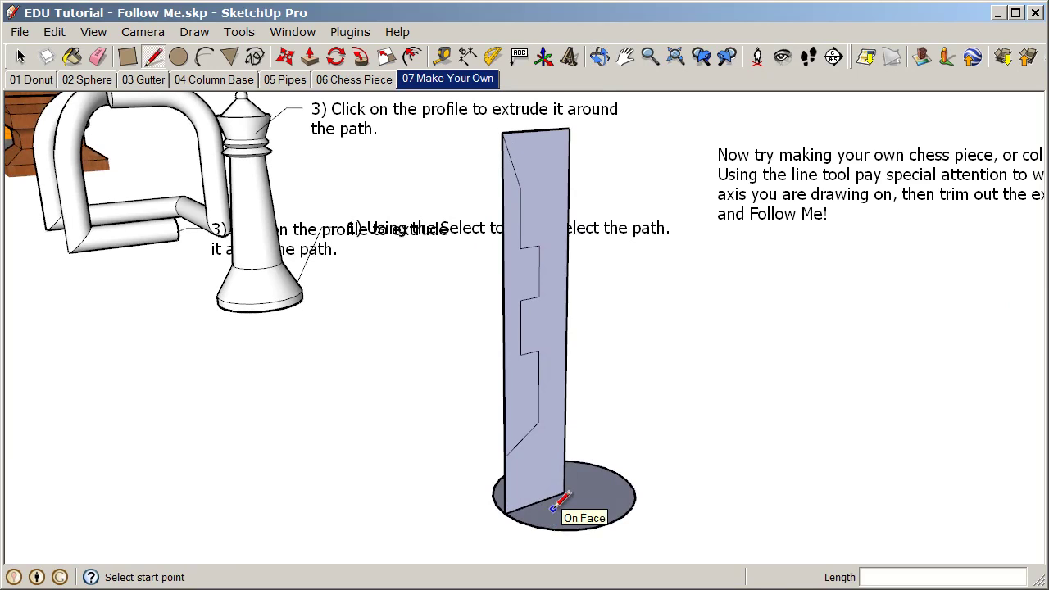
Draw an outward-bulging arc across the upper notch's vertical line, from corner to corner, with a bulge of about 2 11/16"
mouse_move(527, 464)
middle_mouse_down()
mouse_move(506, 501)
mouse_move(513, 496)
middle_mouse_up()
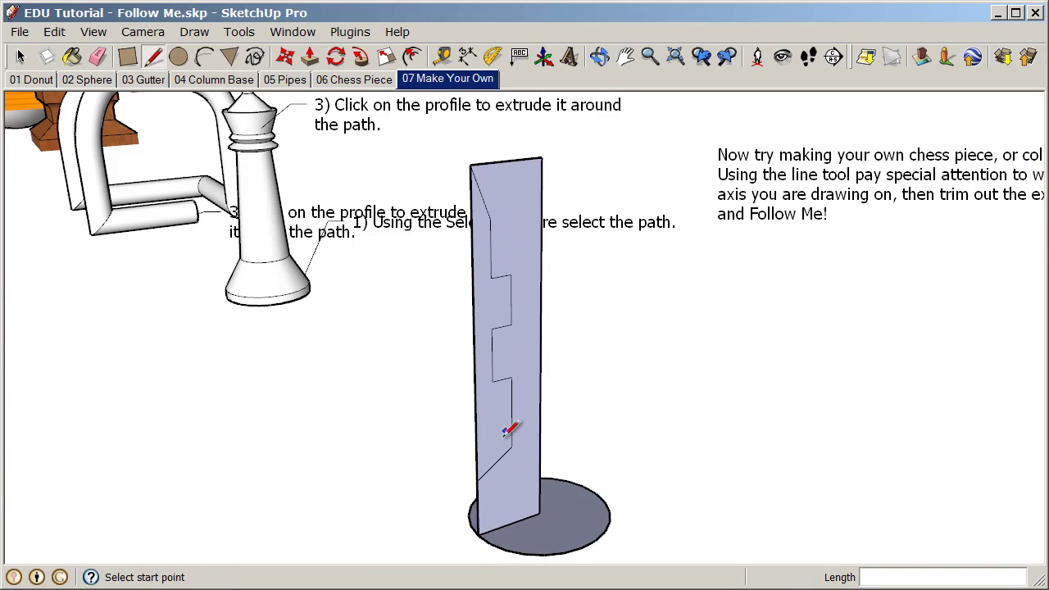
left_click(204, 56)
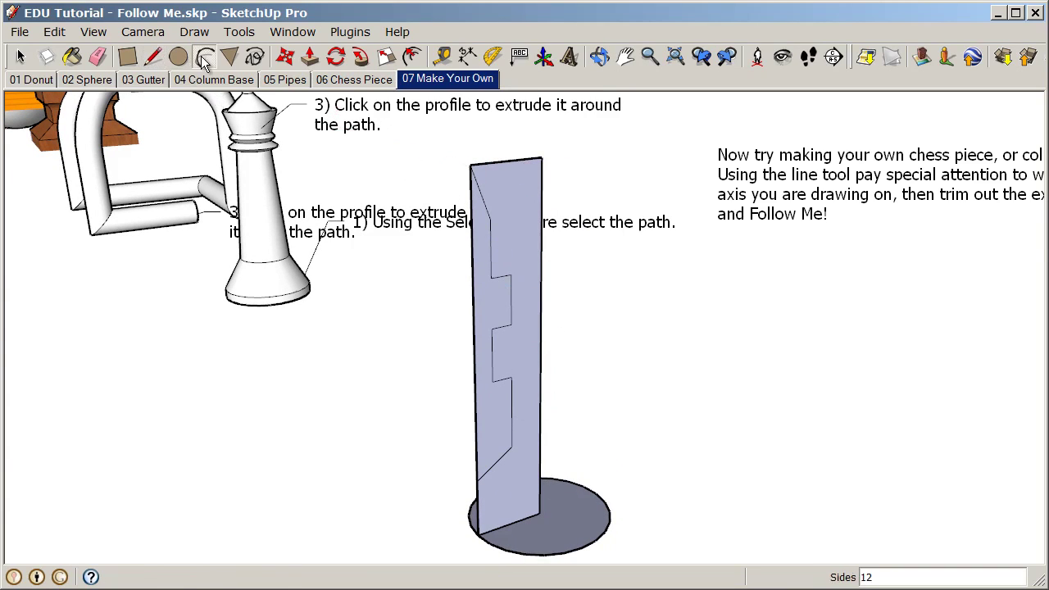
scroll(538, 363, "up", 4)
left_click(492, 281)
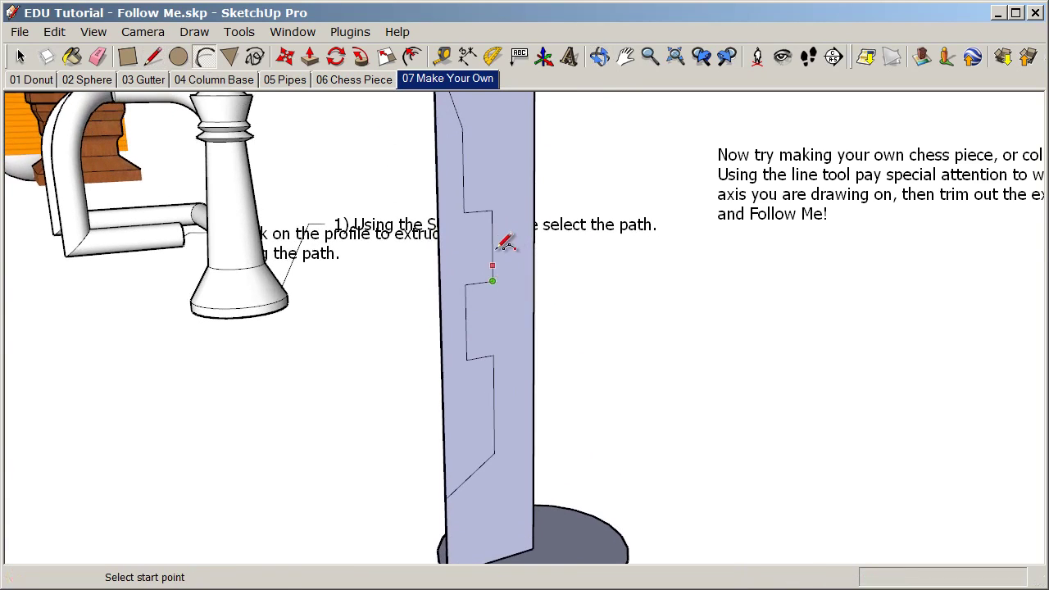
left_click(491, 211)
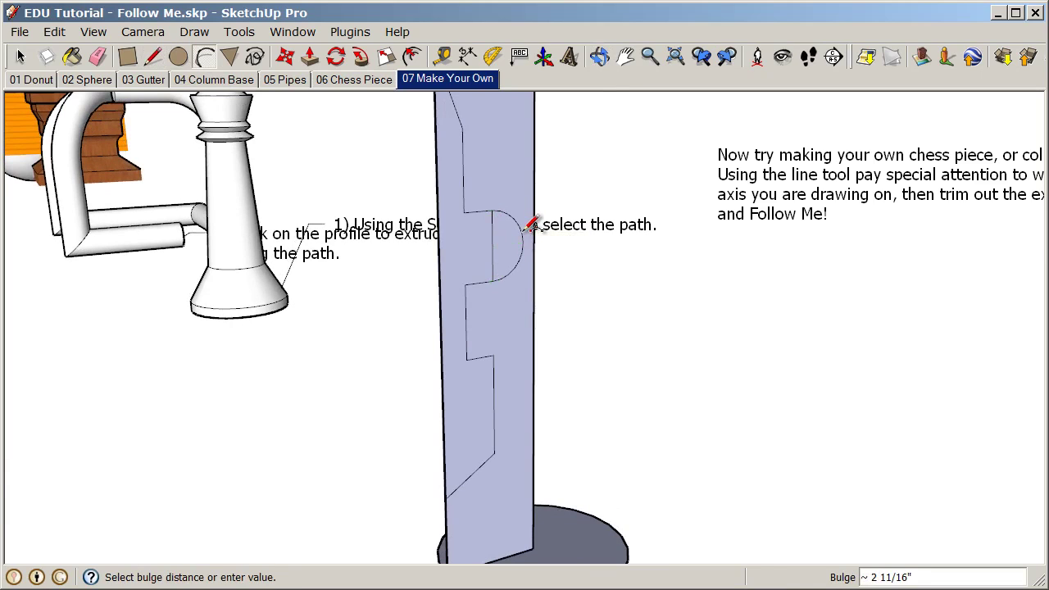
left_click(530, 222)
Draw an outward-curving arc across the lower step, from its inner corner to a point on the vertical profile line
scroll(443, 235, "down", 3)
scroll(455, 246, "up", 3)
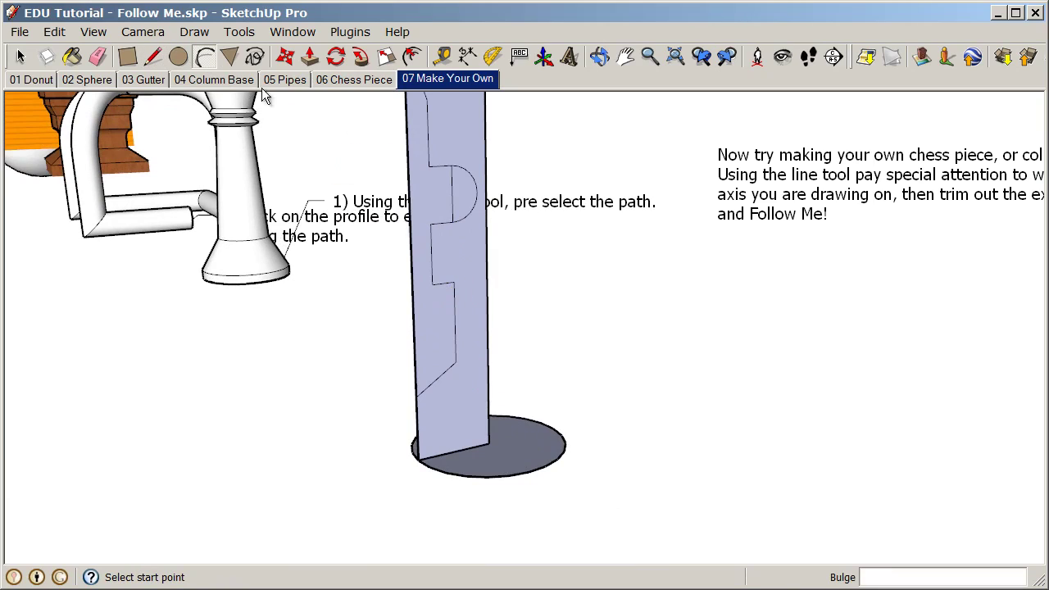
scroll(491, 292, "up", 3)
left_click(296, 238)
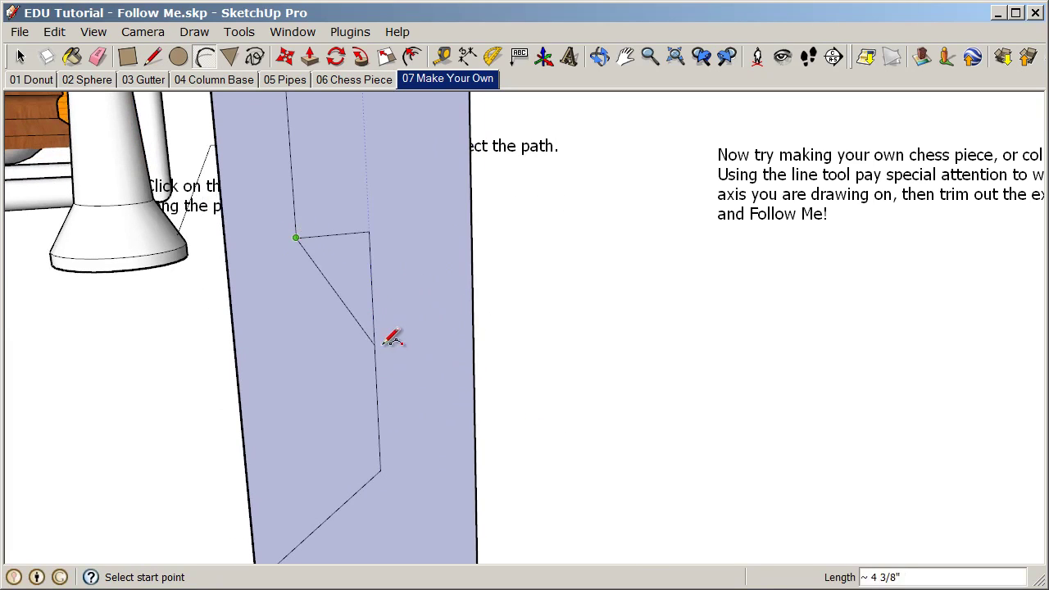
left_click(378, 336)
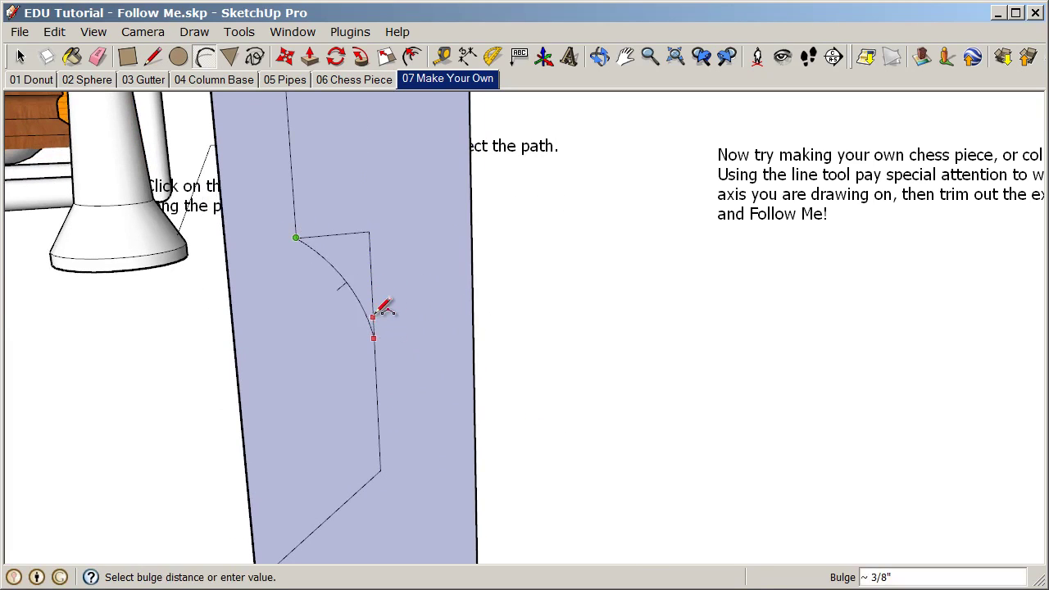
left_click(392, 294)
Erase the leftover straight lines at both arcs and the rectangle's outer edge beside the profile, removing the waste area
scroll(434, 287, "down", 3)
mouse_move(434, 303)
middle_mouse_down()
mouse_move(417, 381)
mouse_move(444, 375)
mouse_move(421, 234)
mouse_move(438, 223)
mouse_move(422, 262)
mouse_move(429, 273)
middle_mouse_up()
left_click(97, 56)
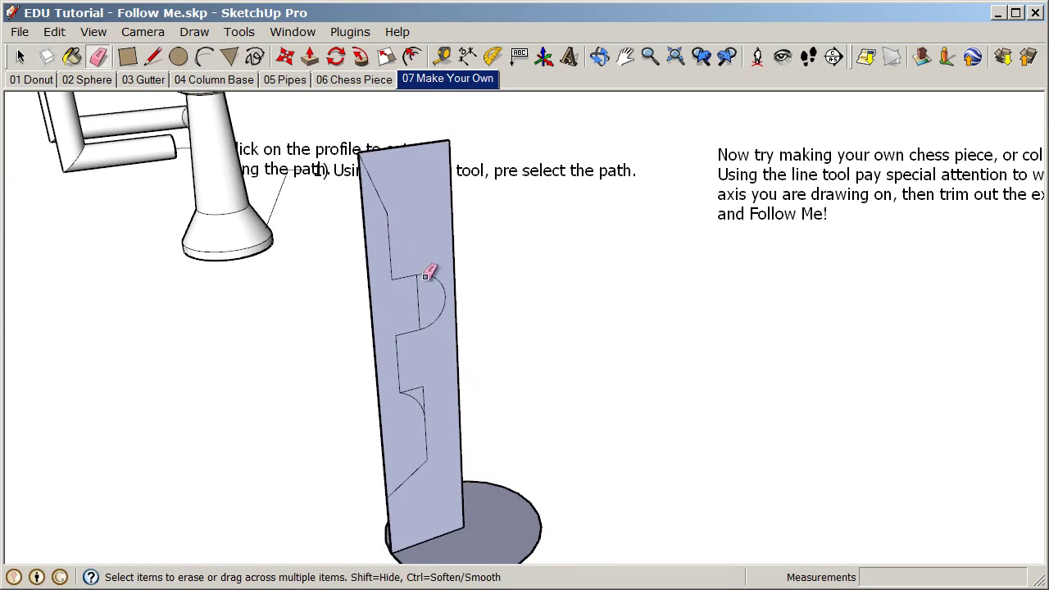
left_click(421, 300)
scroll(464, 351, "down", 3)
scroll(482, 320, "up", 5)
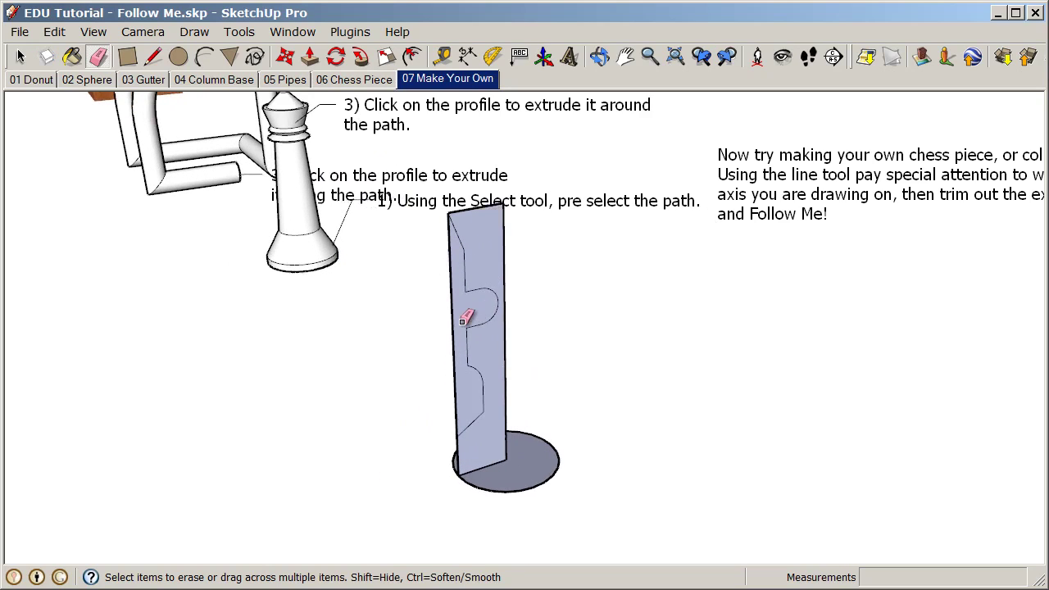
left_click_drag(456, 315, 451, 309)
middle_click_drag(494, 443, 537, 457)
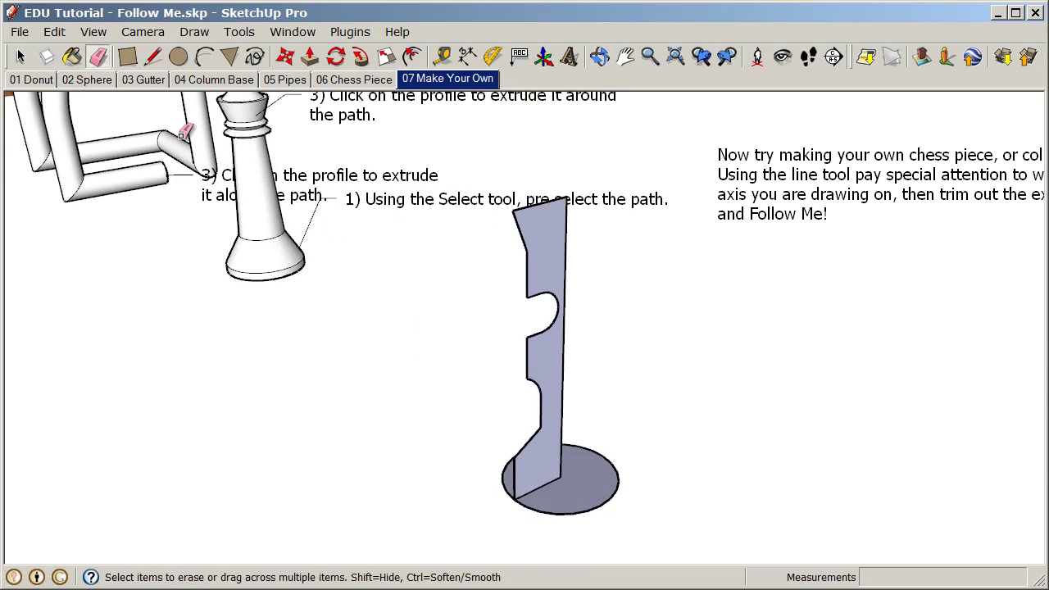
Select the circular base as the path and extrude the trimmed vertical profile around it with Follow Me
left_click(21, 56)
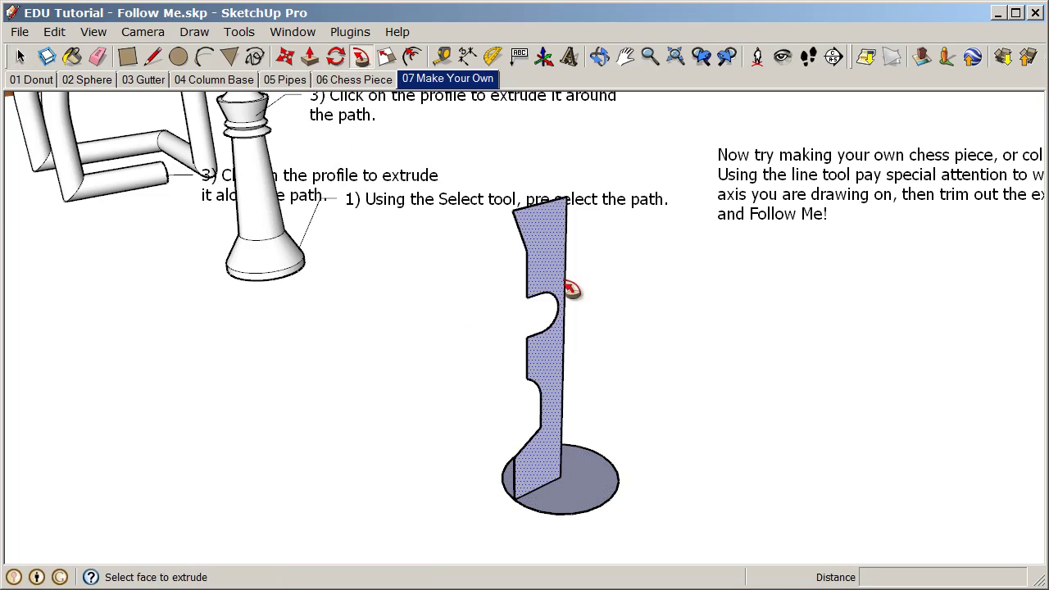
left_click(562, 250)
mouse_move(740, 407)
middle_mouse_down()
mouse_move(685, 431)
mouse_move(656, 316)
mouse_move(490, 412)
mouse_move(335, 464)
mouse_move(229, 445)
mouse_move(482, 346)
mouse_move(534, 427)
mouse_move(688, 442)
mouse_move(716, 480)
middle_mouse_up()
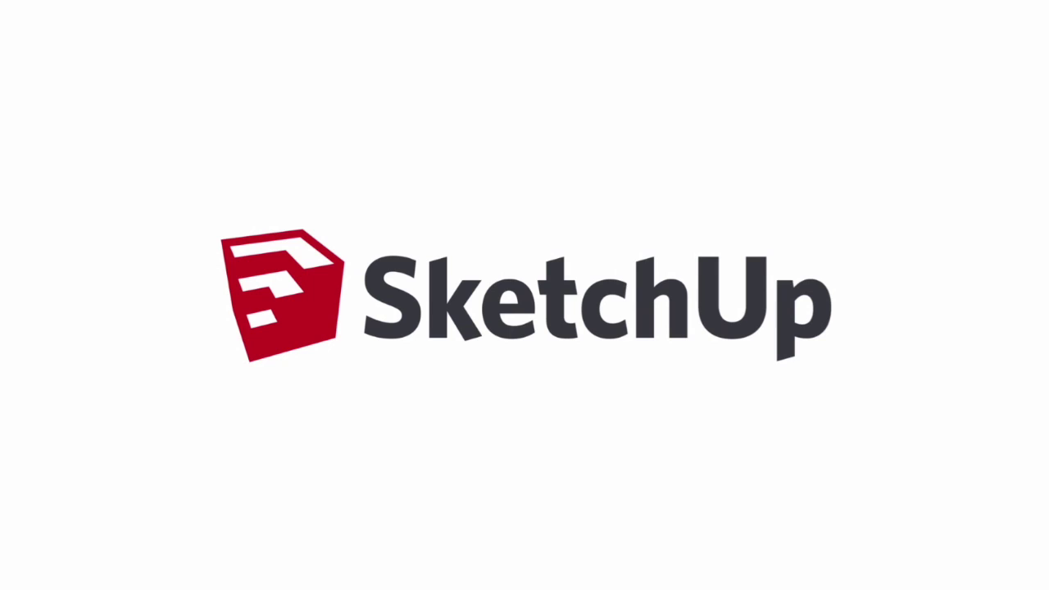